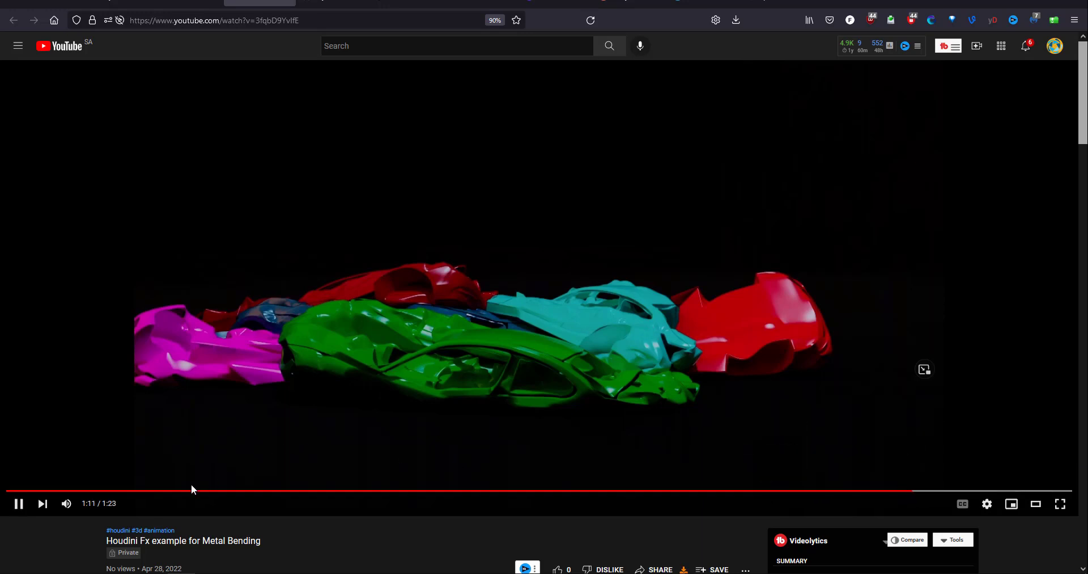
Replay the metal bending example video from the start, pause it, and switch to Houdini
click(9, 491)
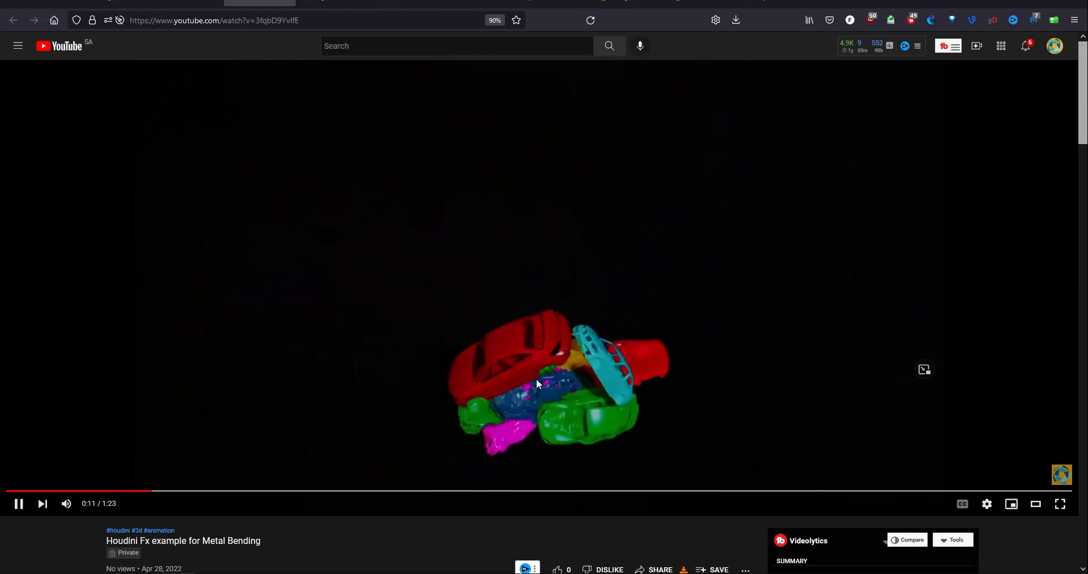
click(454, 389)
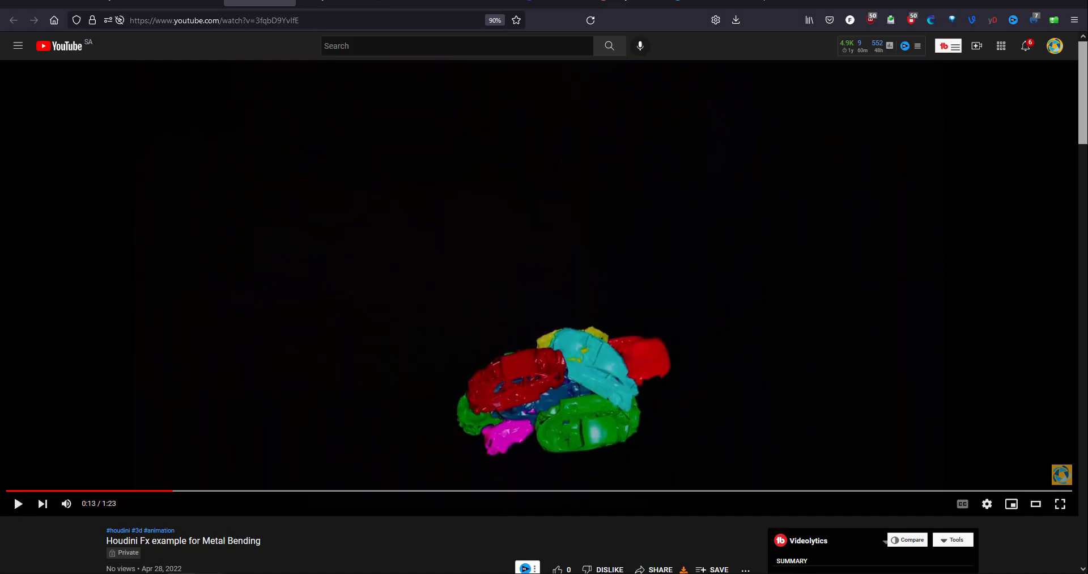
key(alt+Tab)
Leave the mbw network for the object level and look through the node network inside geo1
middle_drag(497, 403, 543, 495)
scroll(544, 494, down, 8)
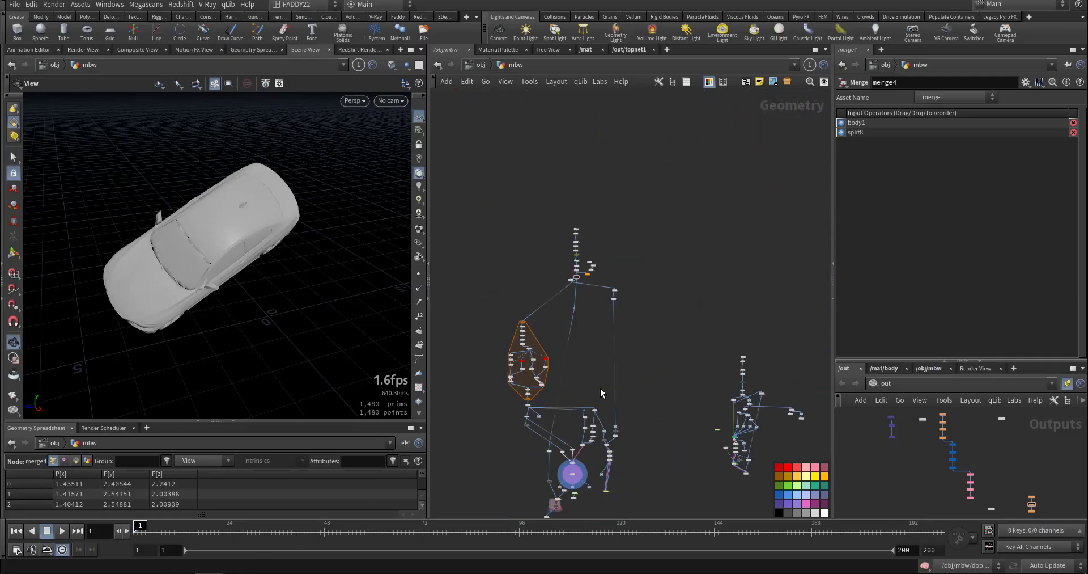
middle_drag(600, 388, 621, 424)
click(480, 64)
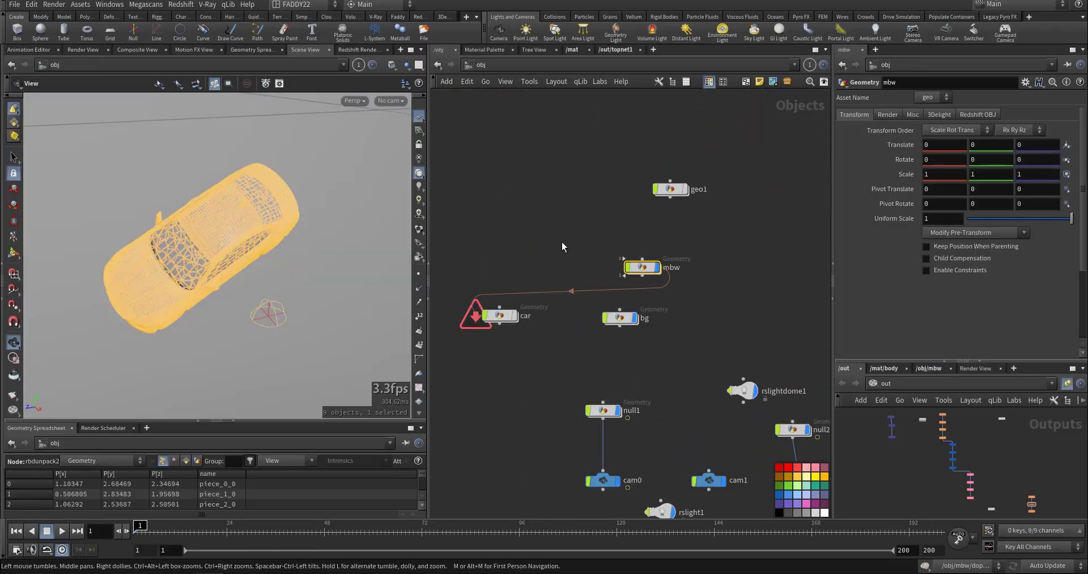
double_click(667, 210)
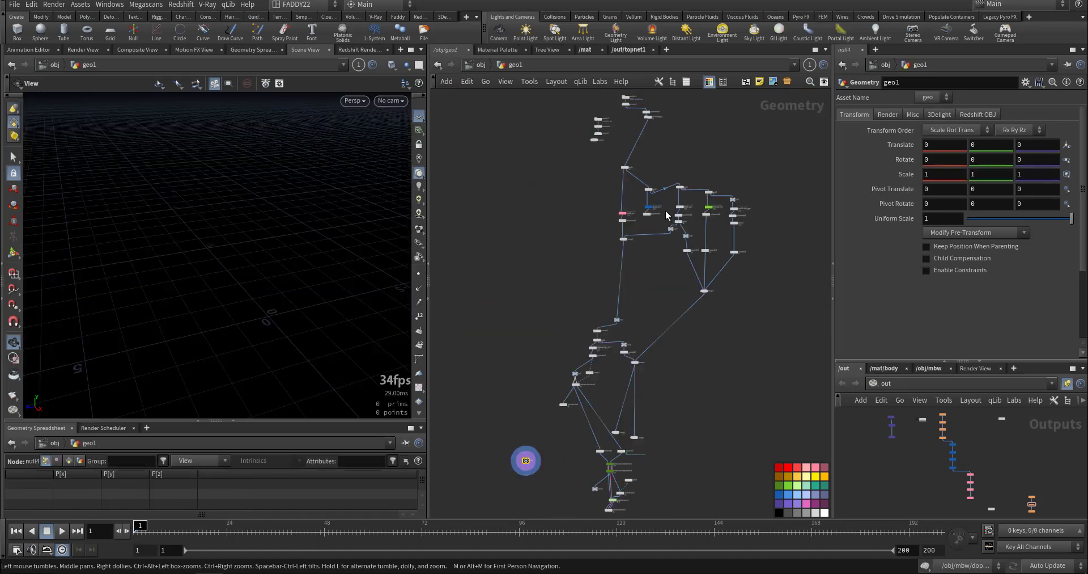
middle_drag(640, 291, 692, 312)
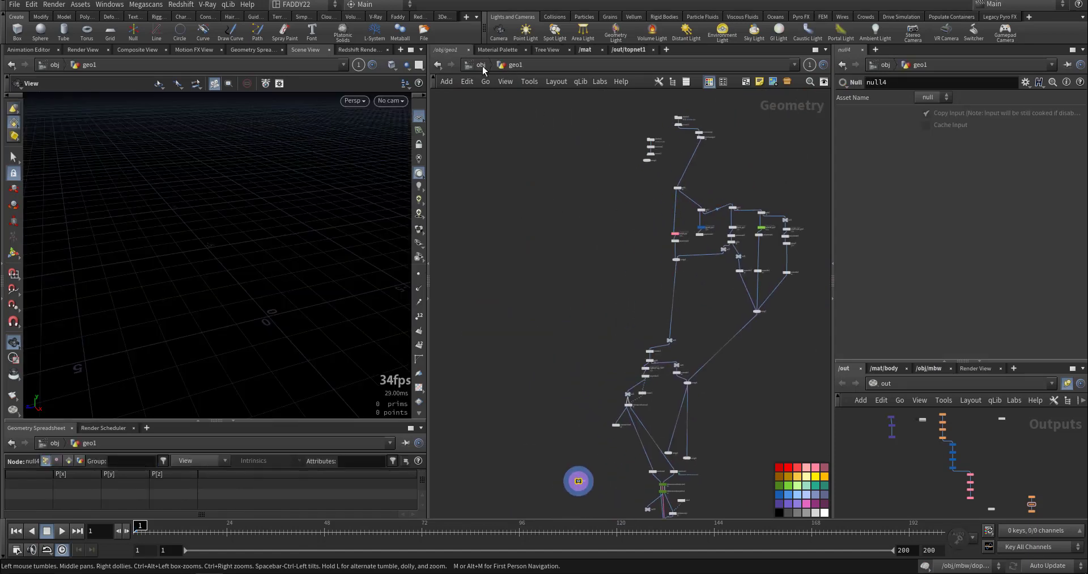
Go back to the object level and inspect the contents of the bg and car objects
click(481, 66)
click(620, 281)
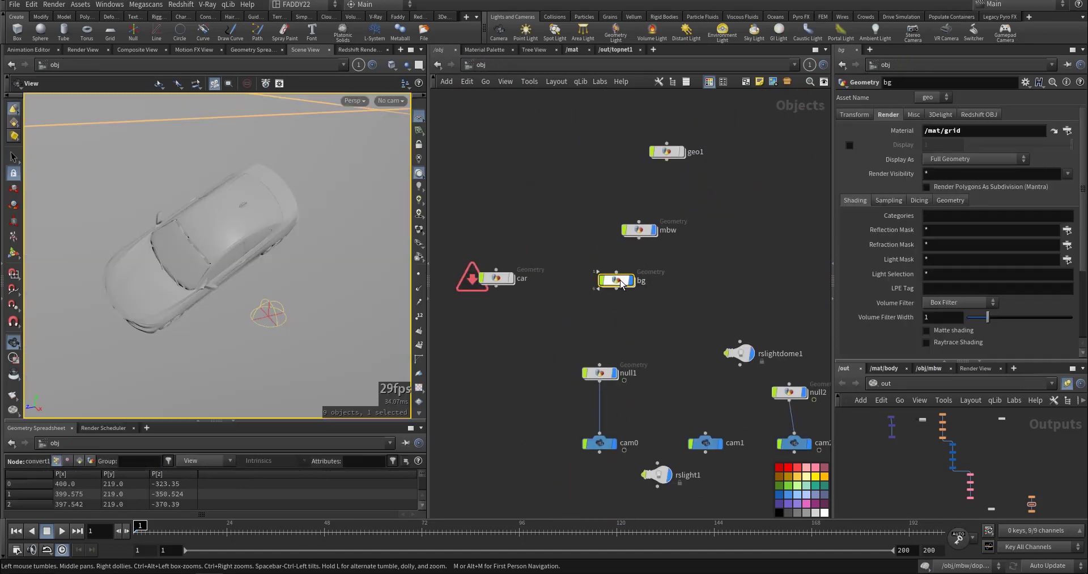
double_click(619, 281)
drag(262, 257, 369, 285)
click(484, 65)
double_click(492, 282)
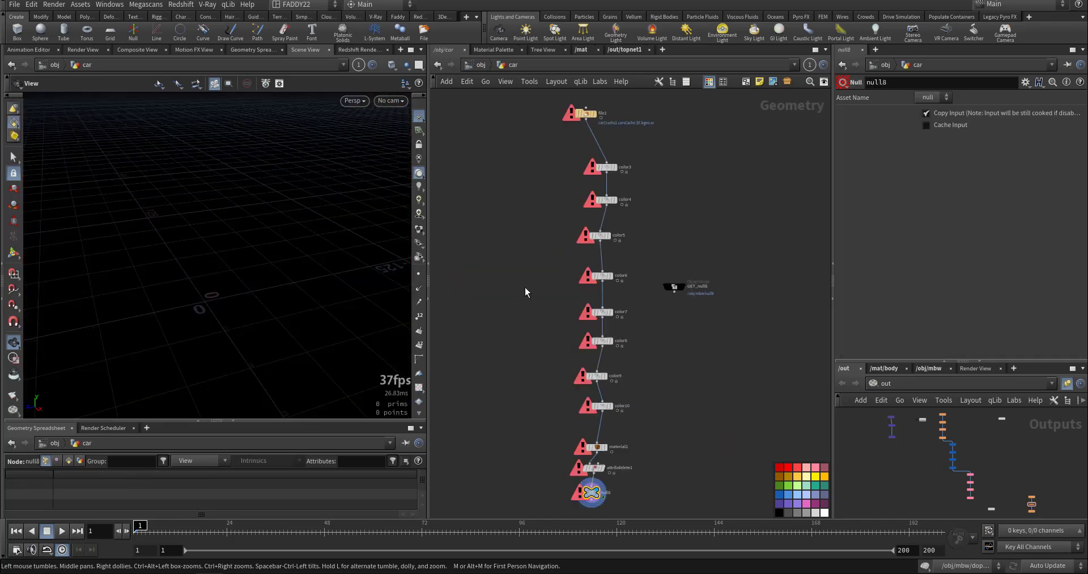
Reopen the mbw object's network and frame the car model in the viewport
click(479, 65)
middle_drag(641, 334, 633, 368)
double_click(605, 246)
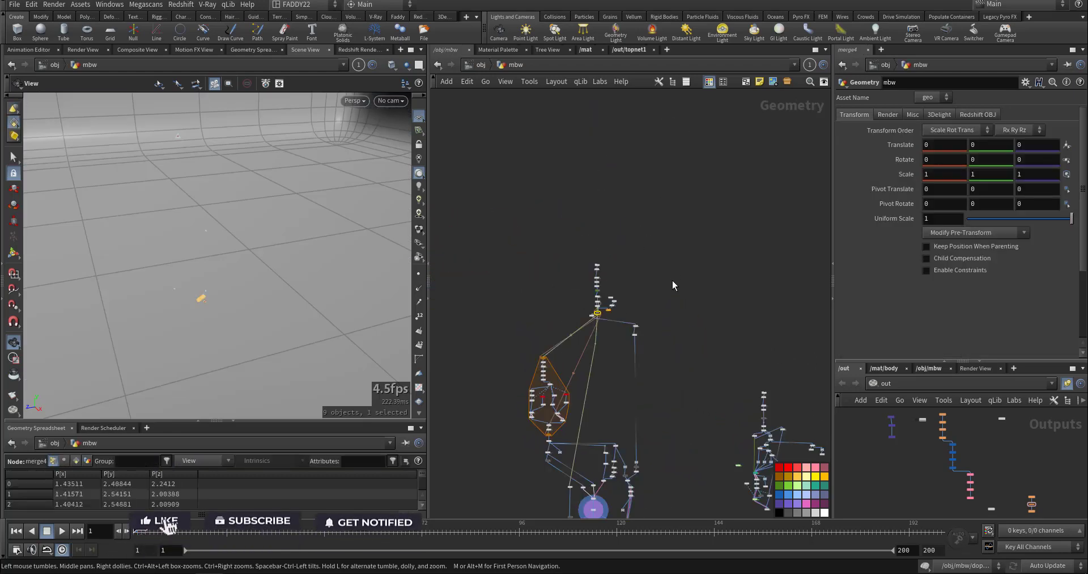
key(g)
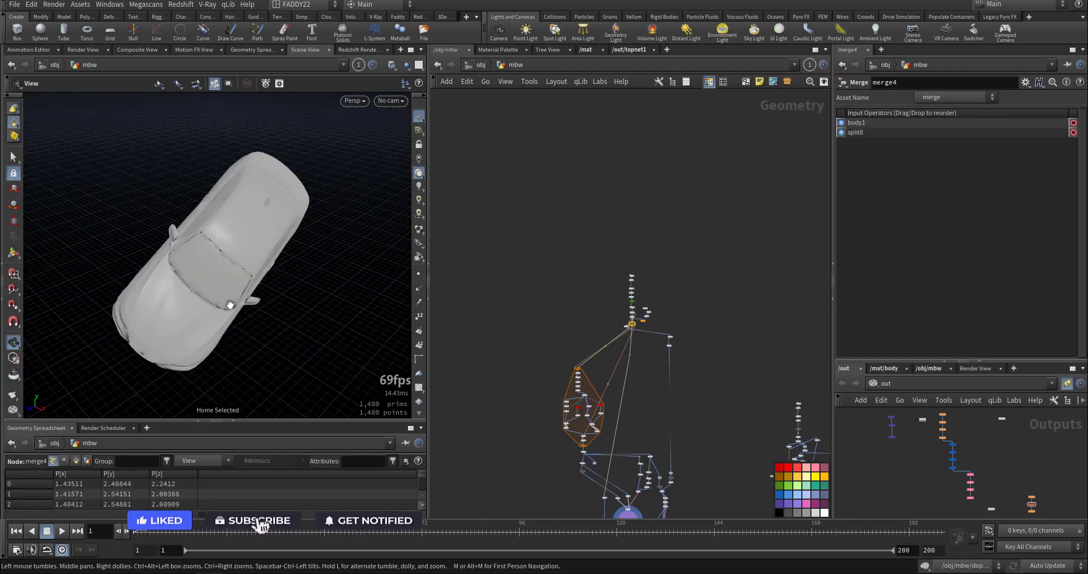
drag(225, 305, 253, 294)
Display convert2, attribdelete2 and transform3 in turn below the BMW_blender.abc import and inspect the transformed car
middle_drag(669, 309, 667, 276)
scroll(666, 276, up, 10)
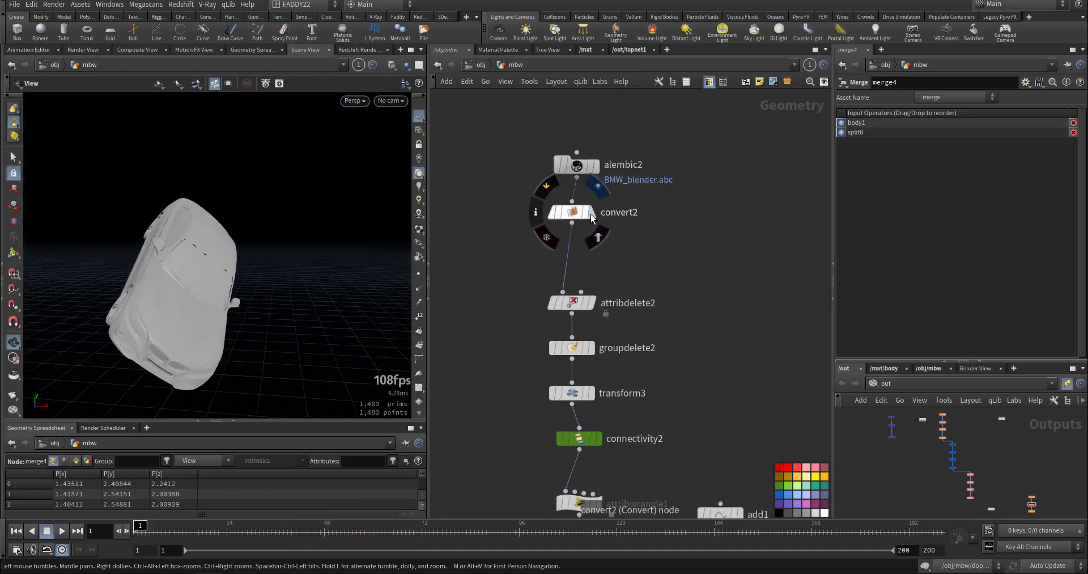
click(591, 216)
middle_drag(700, 317, 727, 228)
click(621, 216)
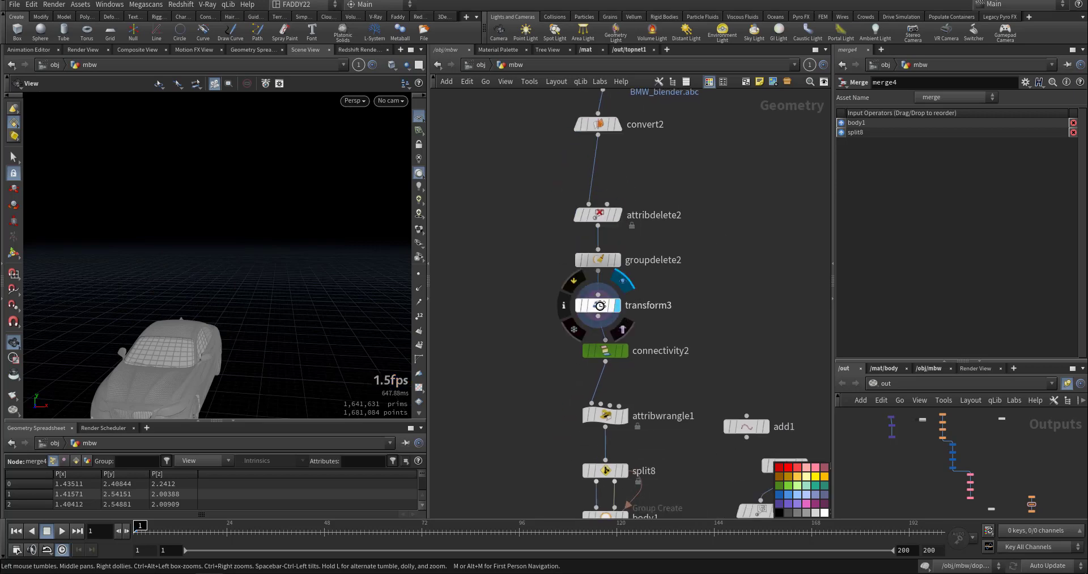
click(625, 279)
drag(260, 300, 340, 316)
middle_drag(531, 371, 525, 304)
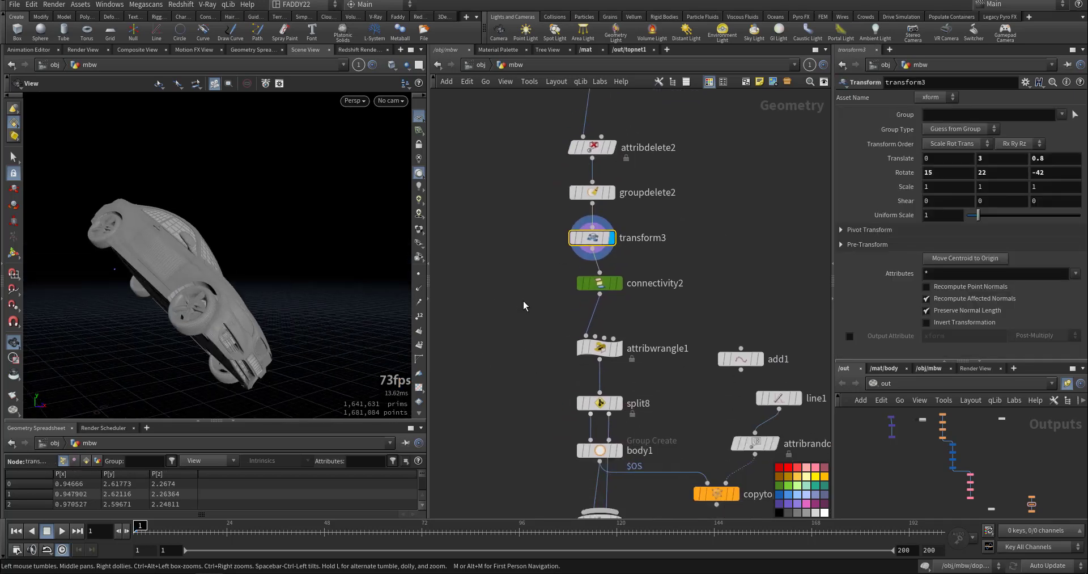
Examine connectivity2's class attribute setting and the name and name_orig expressions in attribwrangle1
click(618, 283)
middle_drag(568, 360, 558, 297)
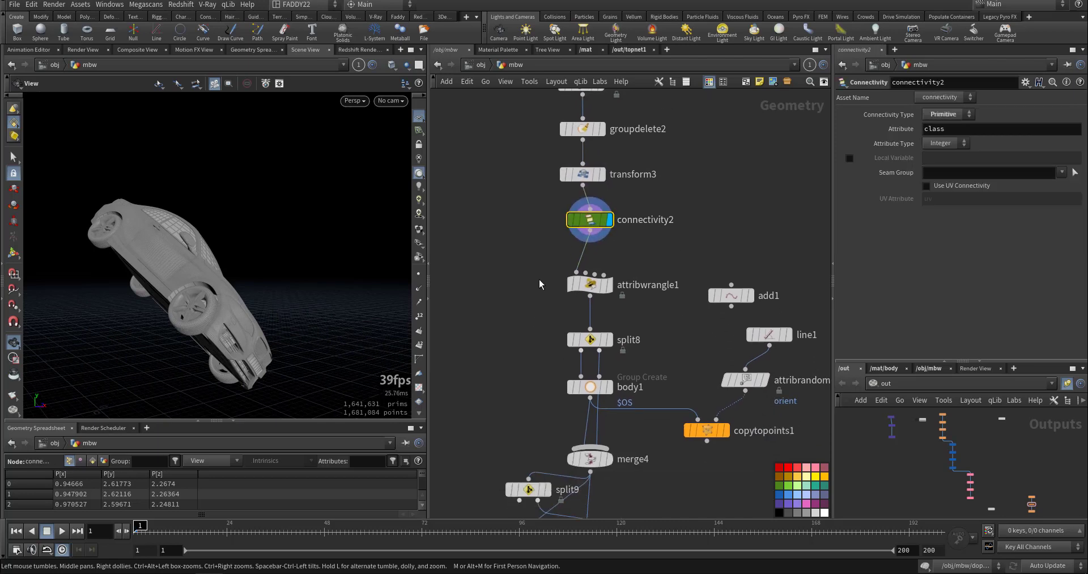
click(587, 284)
click(975, 199)
key(ctrl+a)
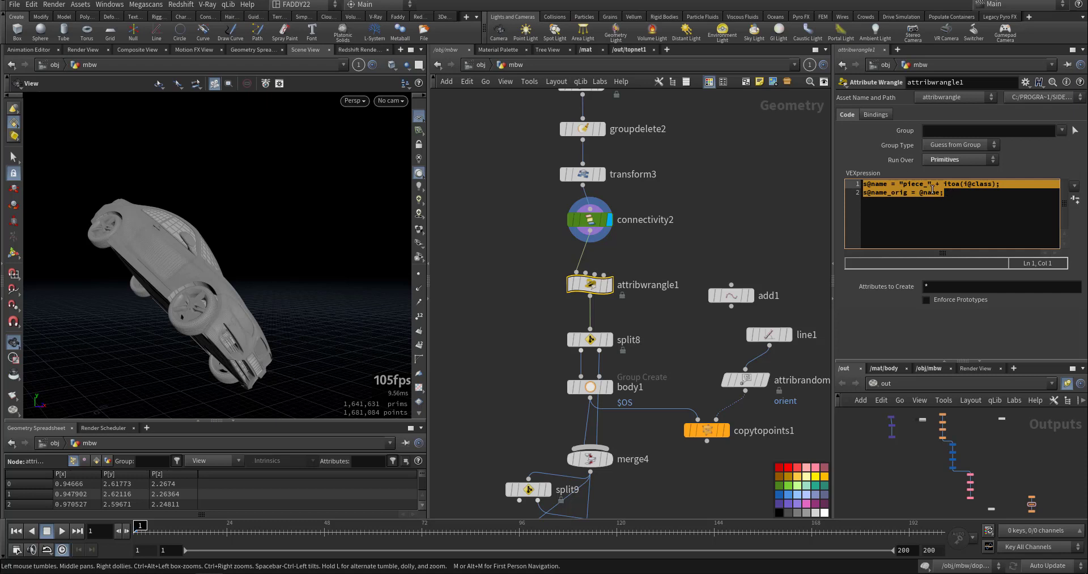
drag(943, 193, 930, 194)
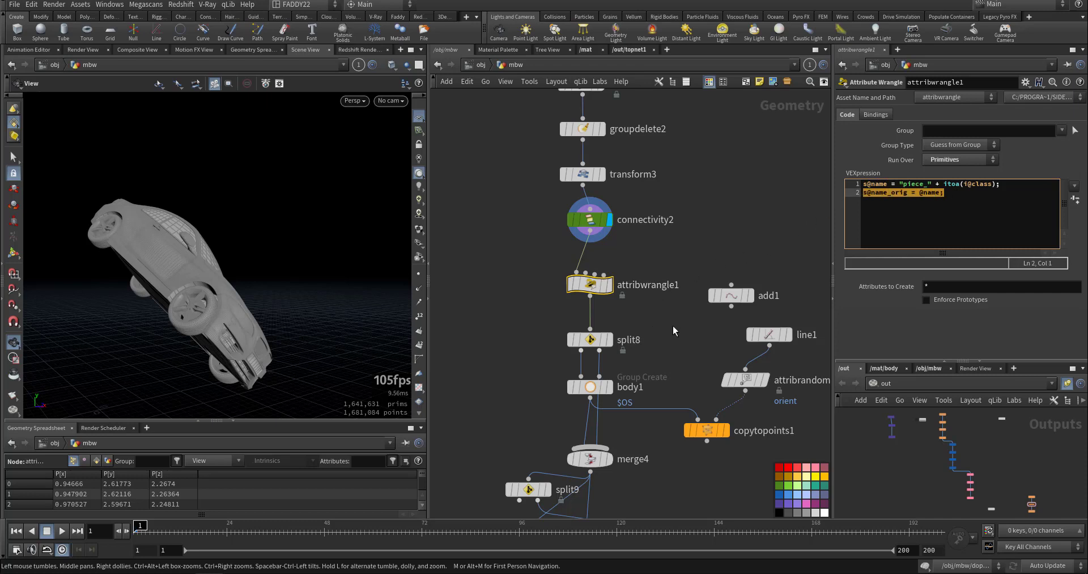
Display split8 and inspect the separated car body in the viewport
middle_drag(673, 325, 675, 299)
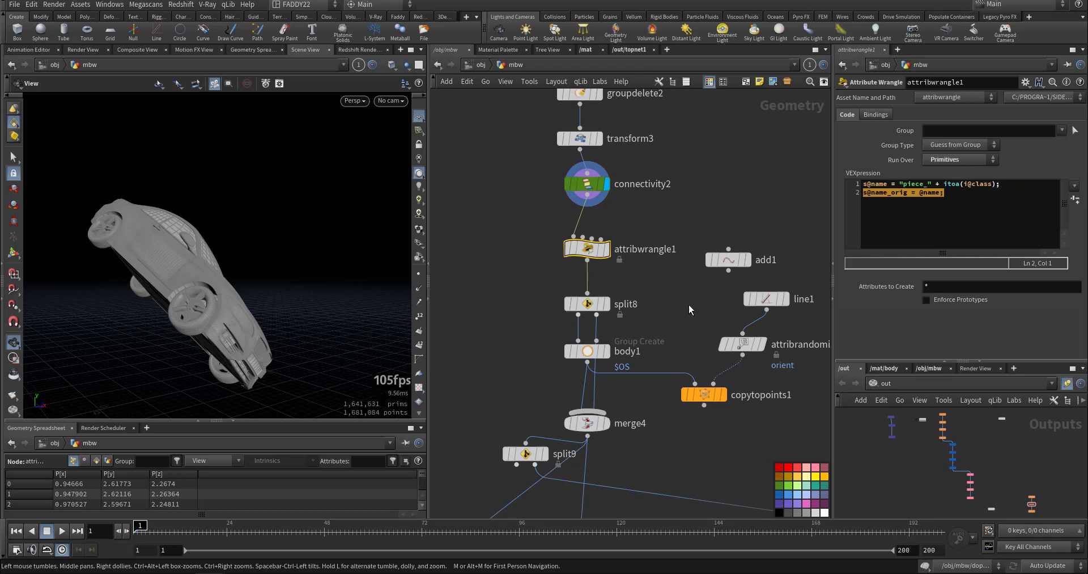
middle_drag(689, 304, 693, 270)
scroll(651, 287, up, 4)
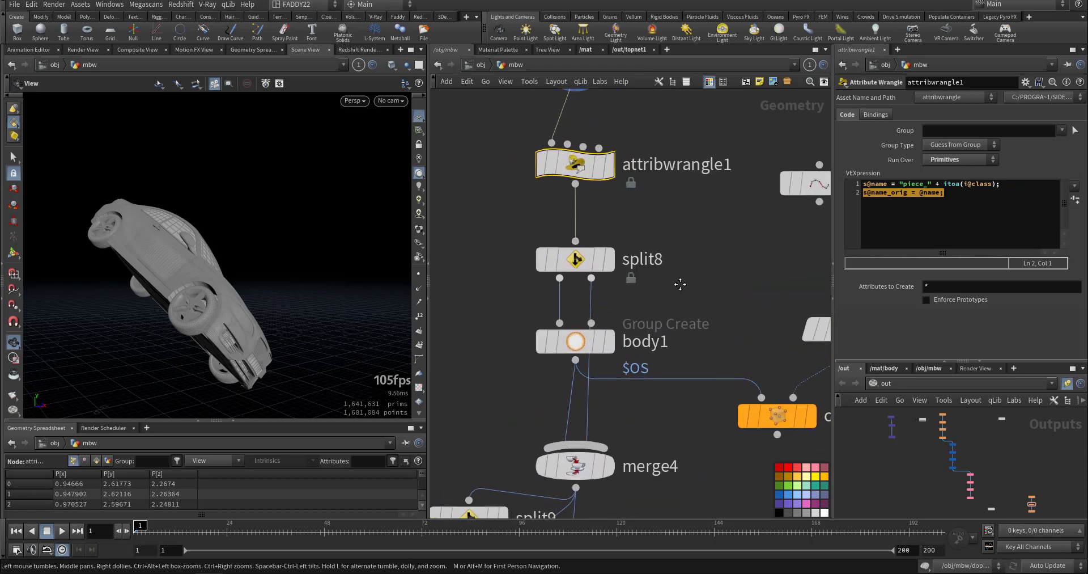
click(622, 261)
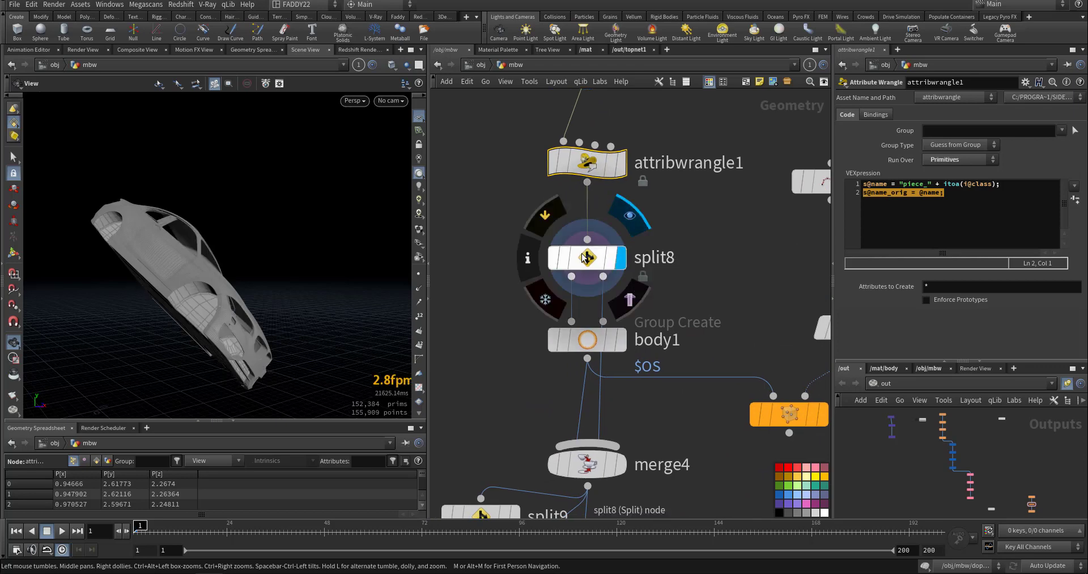
click(587, 258)
drag(363, 272, 266, 292)
Display the body1 group node and move it aside from the main node chain
middle_drag(520, 320, 504, 273)
click(621, 277)
drag(609, 286, 545, 287)
Display line1 and attribrandomize1 and examine the line points and the orient attribute's distribution settings
middle_drag(680, 358, 602, 379)
scroll(596, 347, down, 3)
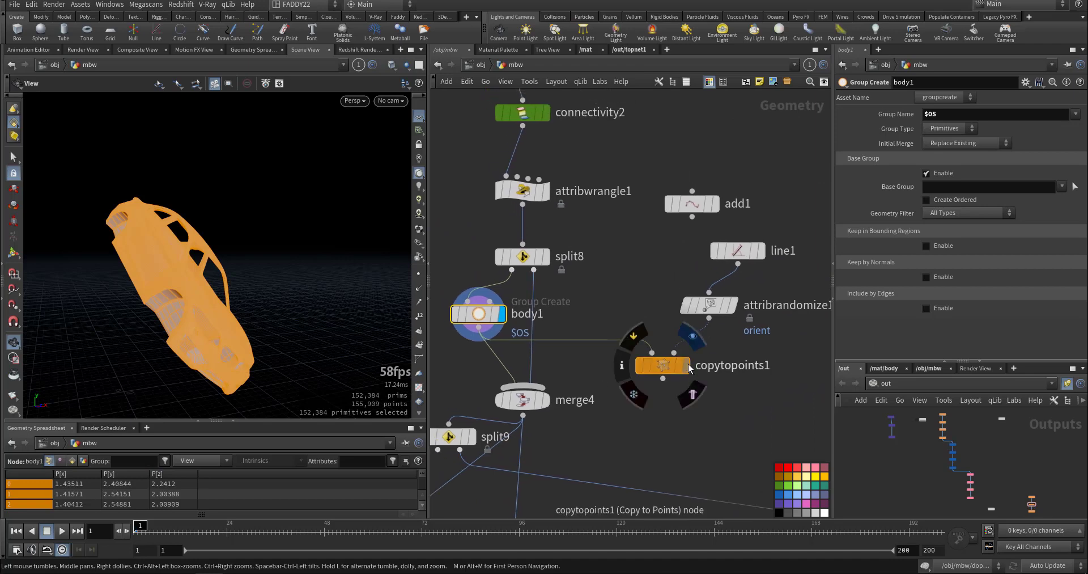
click(754, 255)
click(742, 252)
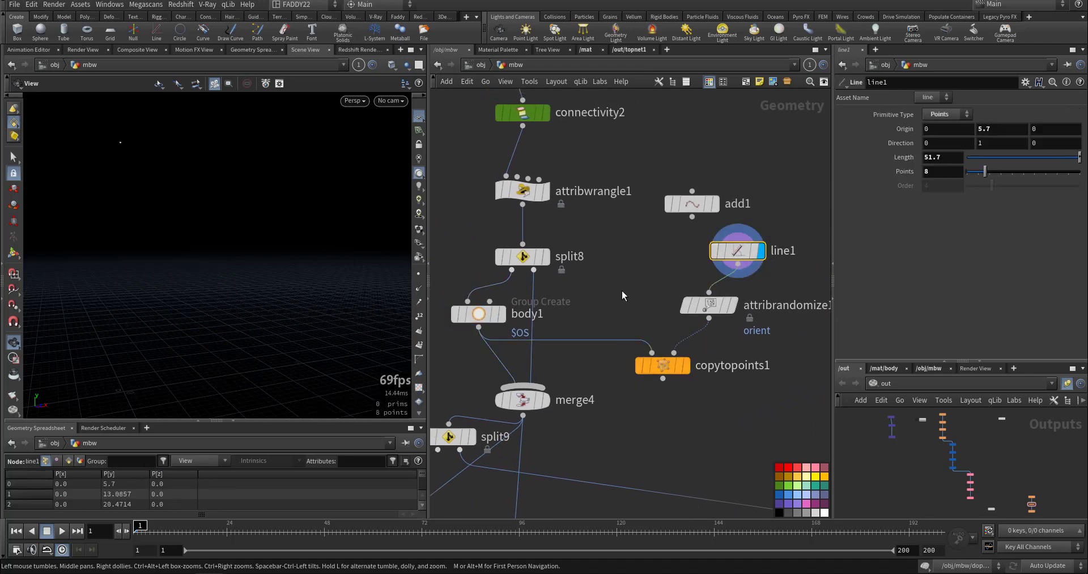
drag(316, 207, 209, 308)
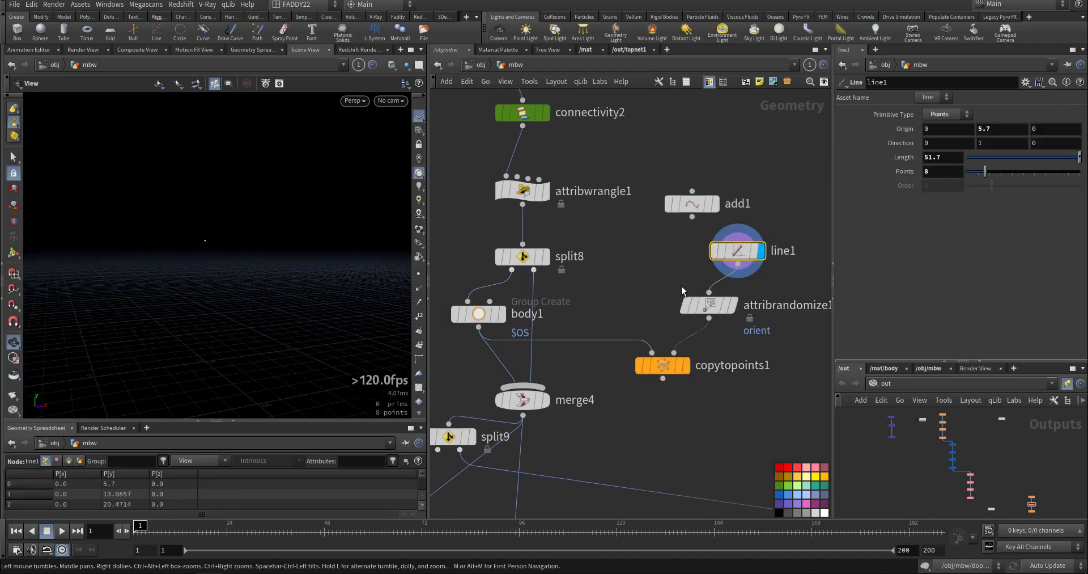
click(736, 305)
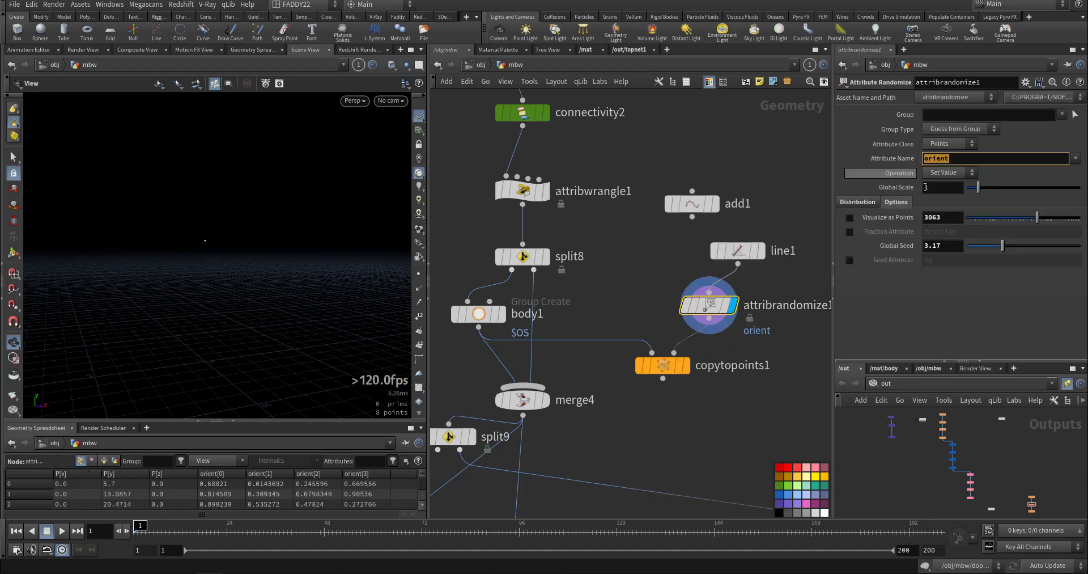
click(859, 202)
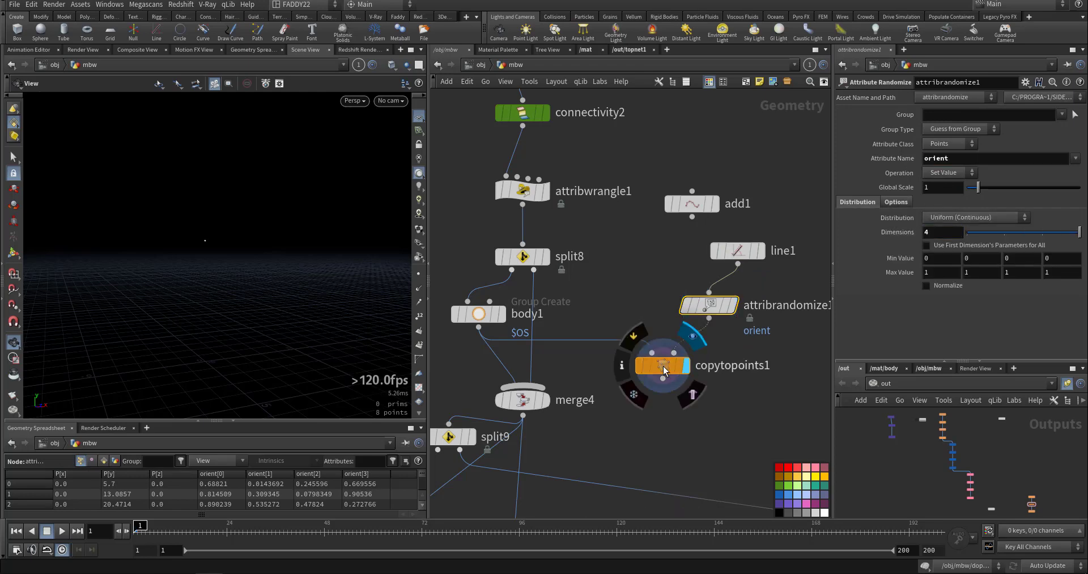
Display copytopoints1 and view the stacked car copies in the viewport
click(685, 365)
middle_drag(266, 259, 328, 335)
right_drag(329, 335, 260, 318)
middle_drag(292, 298, 254, 321)
Open the options of attribrandomize1 and try adjusting its Global Seed
click(696, 305)
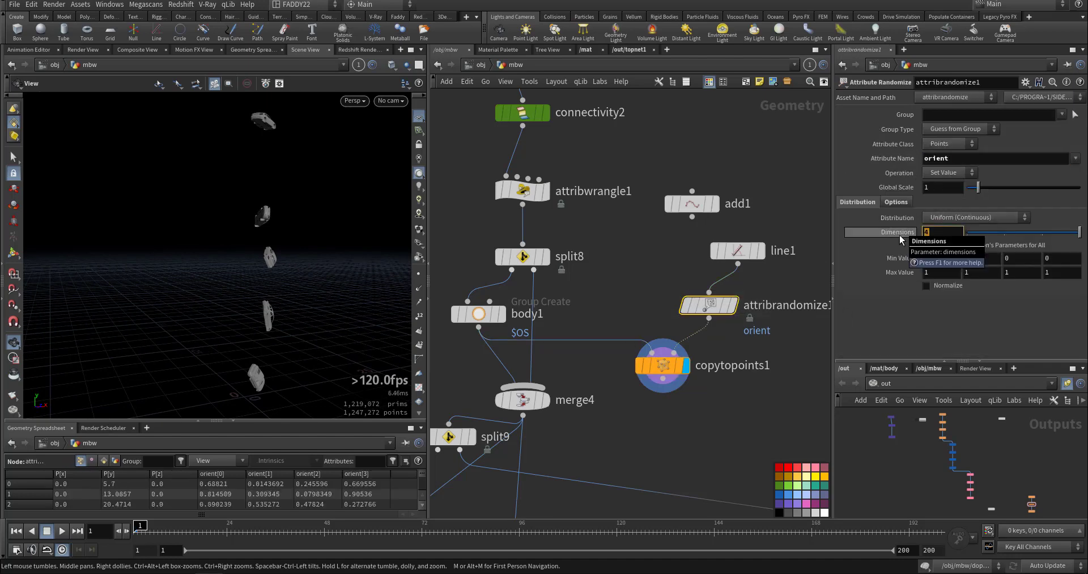
click(896, 203)
drag(979, 249, 1002, 251)
Display merge4 and inspect the recombined car in the viewport
middle_drag(680, 394, 810, 318)
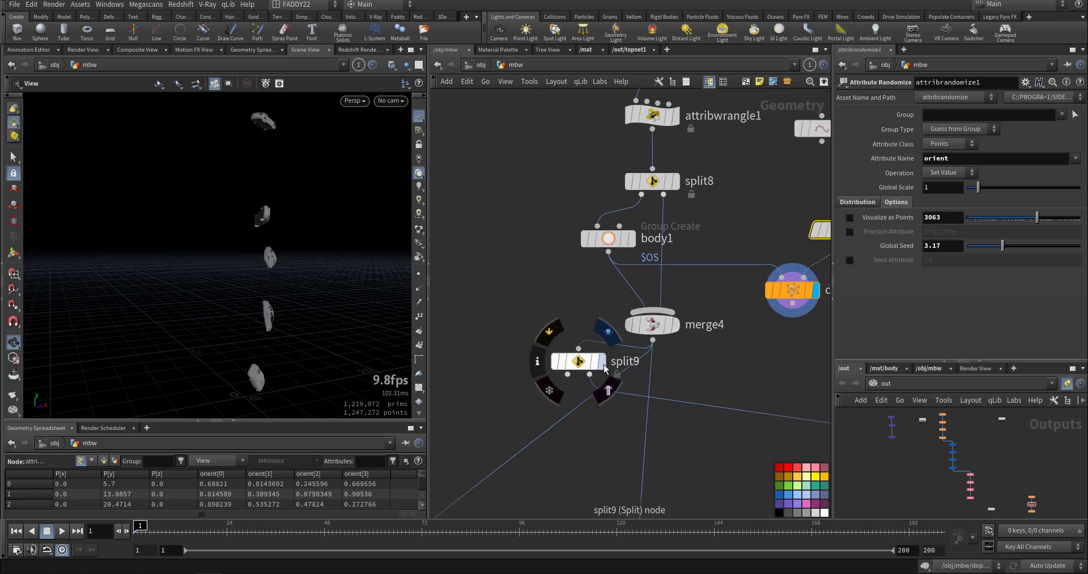
click(675, 325)
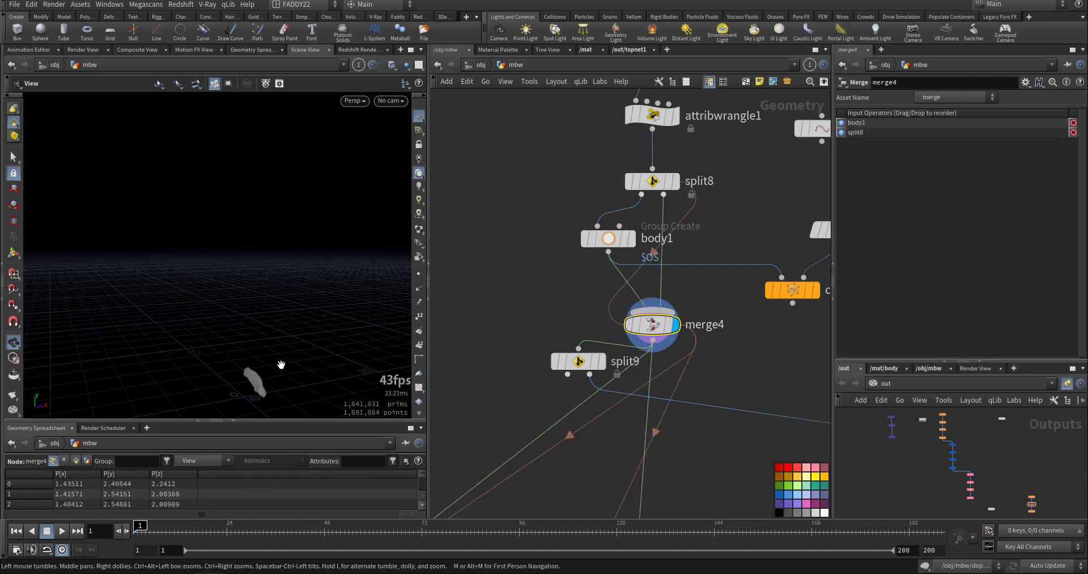
middle_drag(281, 364, 278, 274)
right_drag(277, 274, 535, 265)
middle_drag(393, 266, 329, 273)
middle_drag(567, 473, 600, 424)
scroll(600, 424, down, 1)
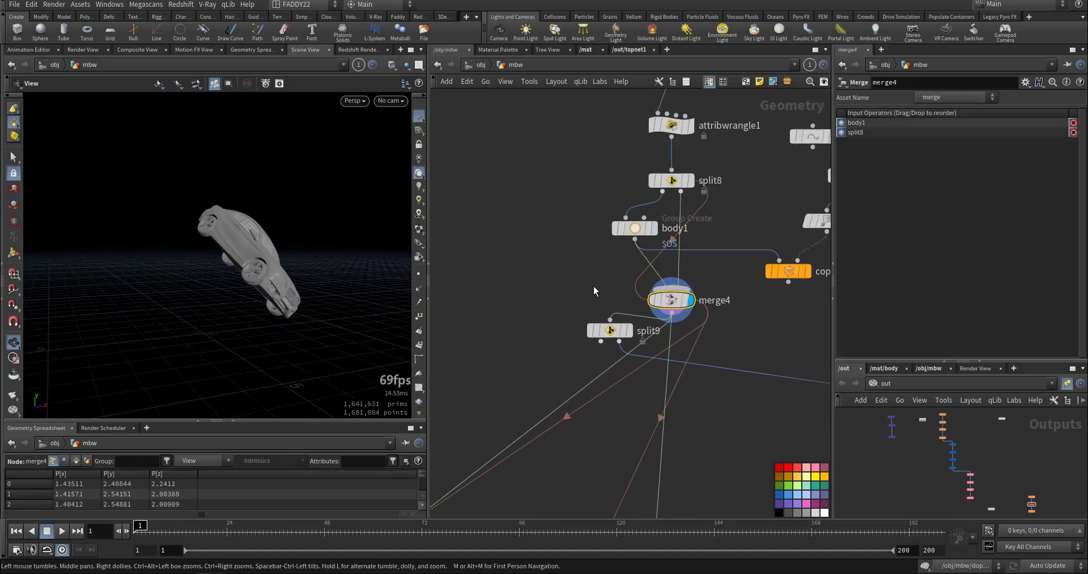
Cut the wire running directly from split8 into merge4, keeping only the body1 input
click(594, 286)
key(y)
drag(692, 264, 663, 272)
Display foreach_begin1 at the start of the for-each loop and inspect its single car piece
middle_drag(582, 431, 707, 236)
scroll(679, 345, down, 7)
middle_drag(658, 357, 720, 269)
scroll(680, 267, up, 6)
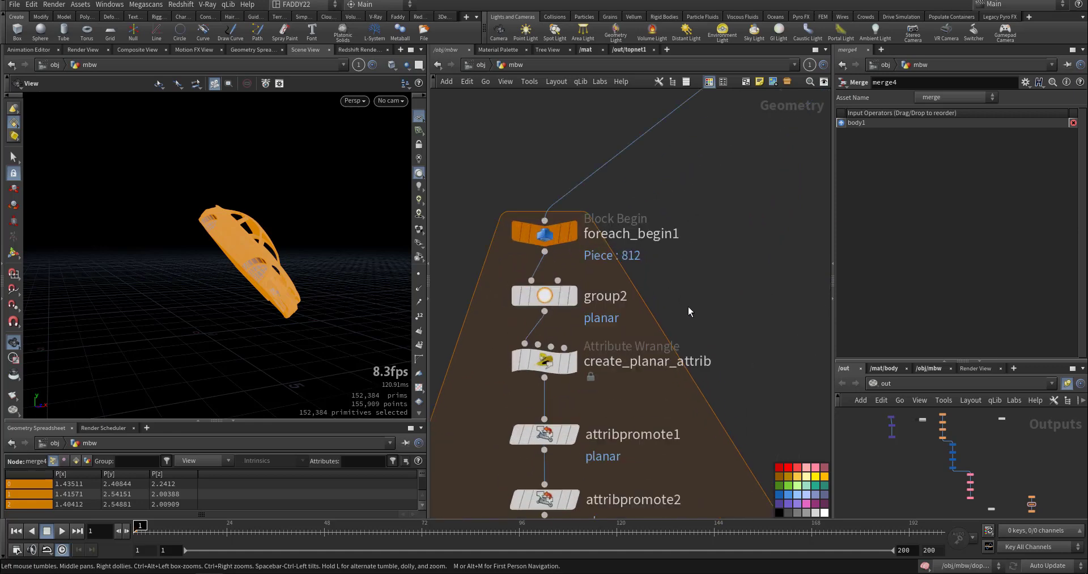
click(605, 213)
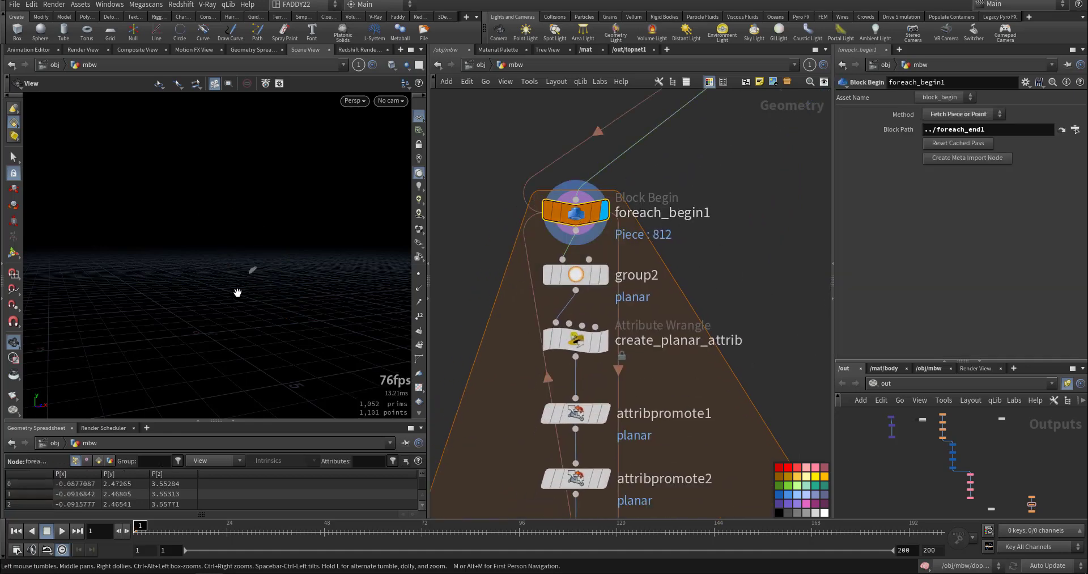
right_drag(488, 266, 386, 267)
drag(386, 267, 294, 275)
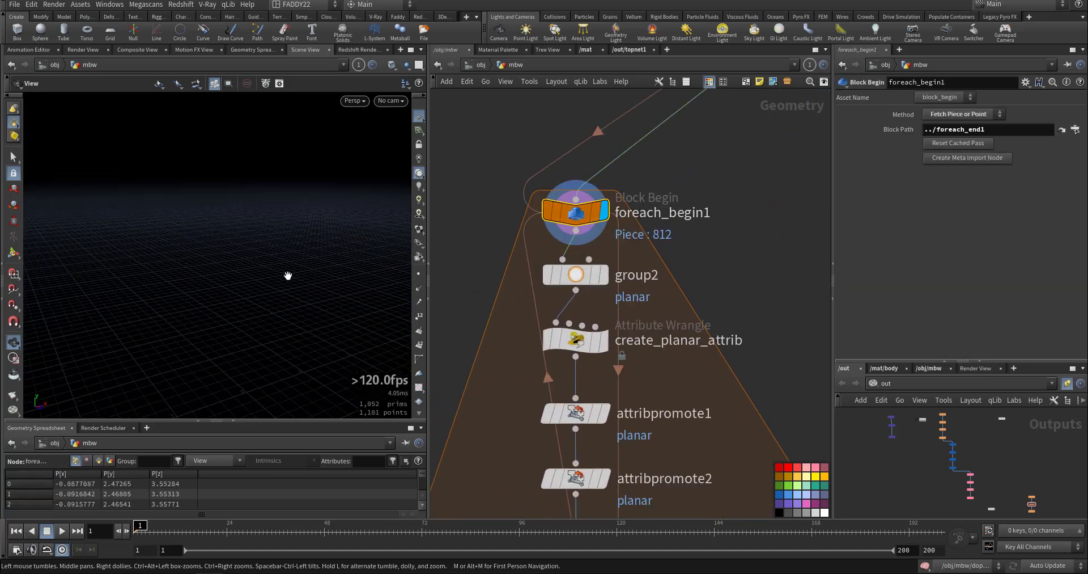
middle_drag(331, 307, 297, 337)
drag(296, 337, 361, 279)
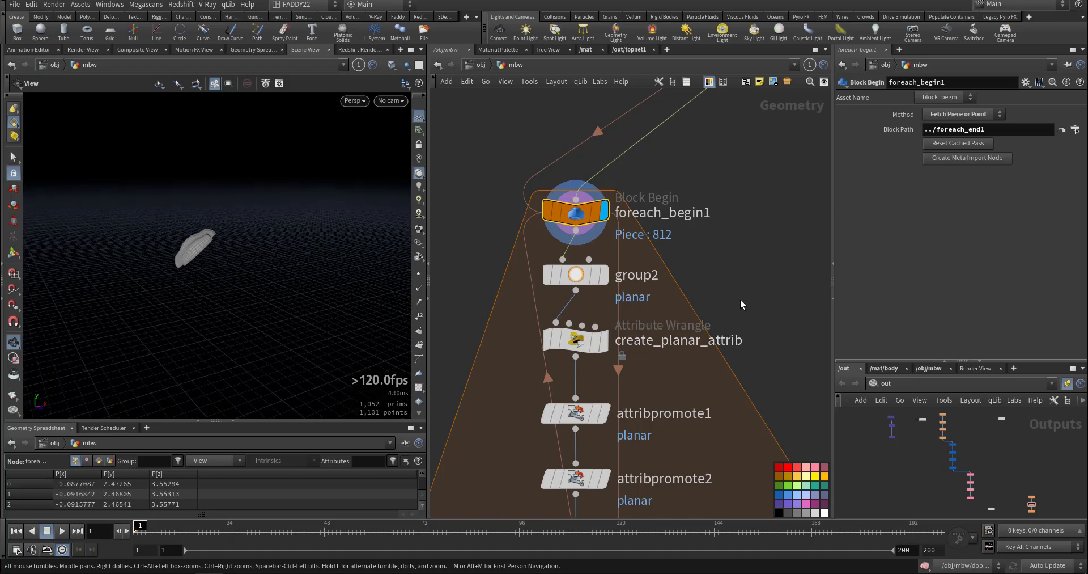
Examine group2's unshared-edge settings for the planar group and the expression in the create_planar_attrib wrangle
middle_drag(749, 307, 749, 259)
click(603, 224)
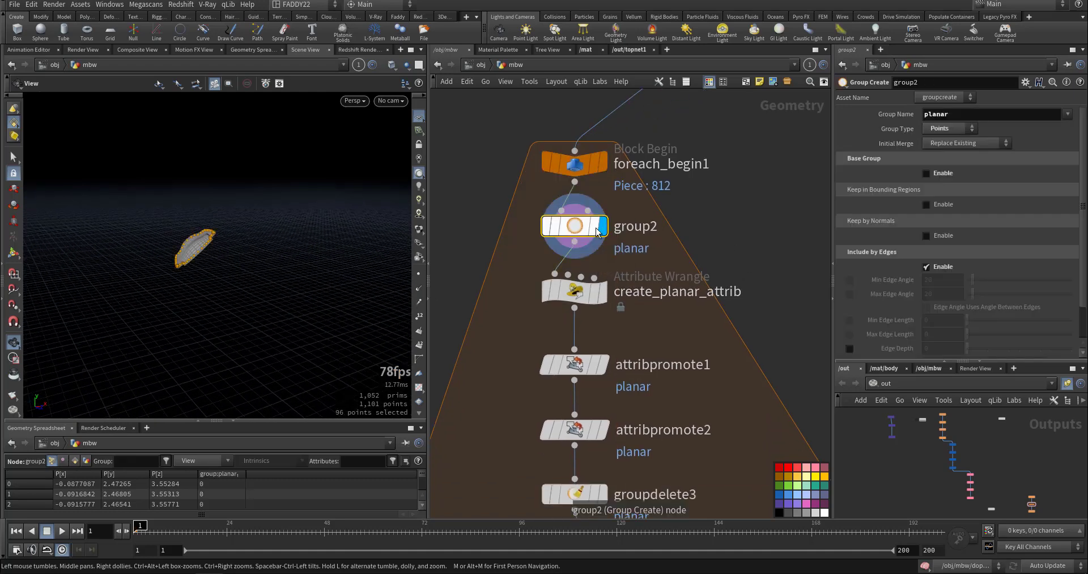
scroll(871, 335, down, 2)
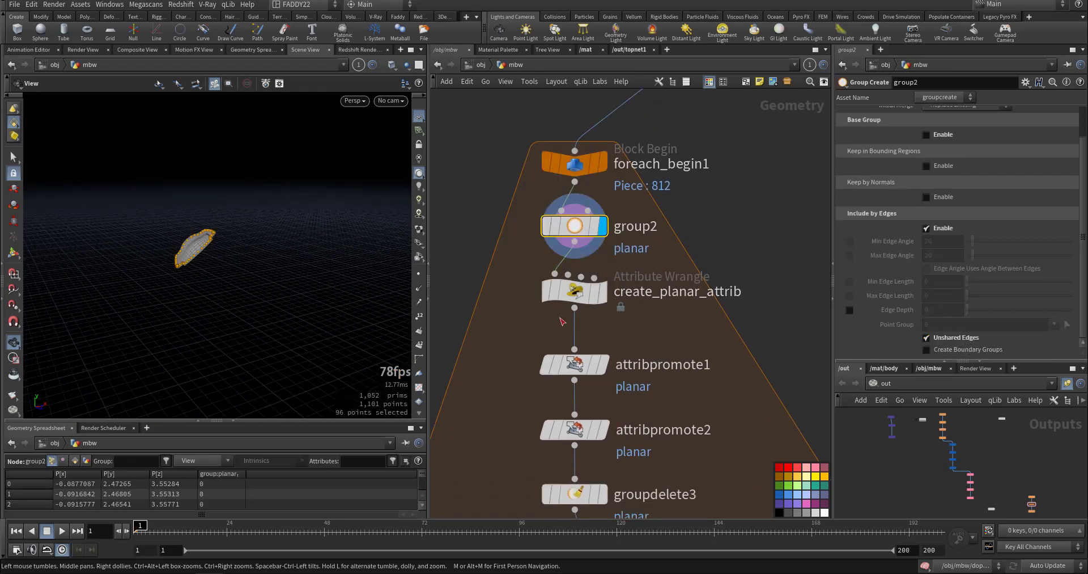
drag(227, 268, 226, 265)
mouse_move(590, 340)
click(601, 291)
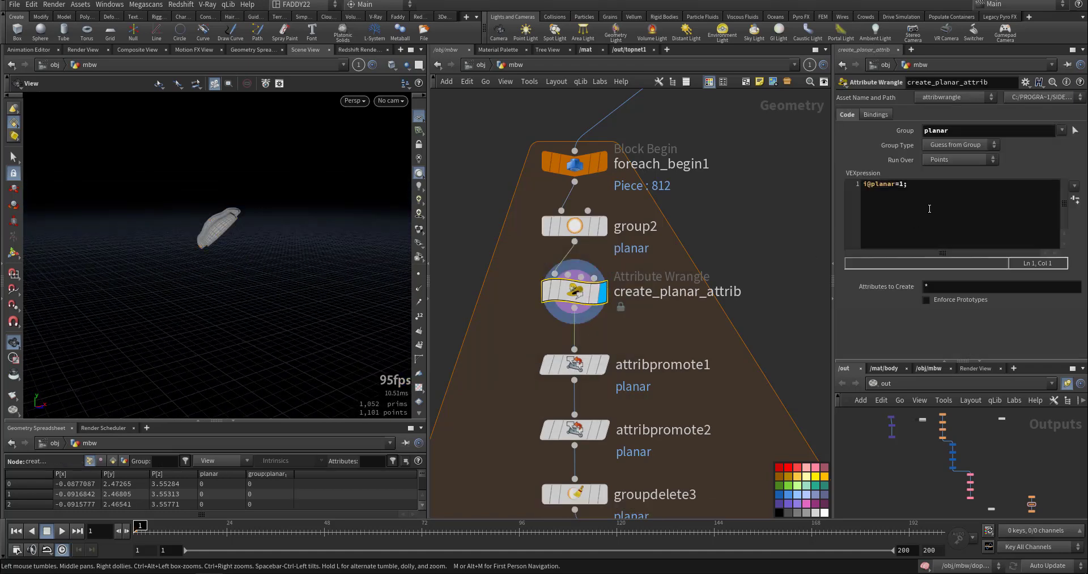
Examine the create_planar_attrib expression and attribpromote1's promotion of the planar attribute, and display attribpromote2
drag(931, 202, 624, 272)
click(763, 341)
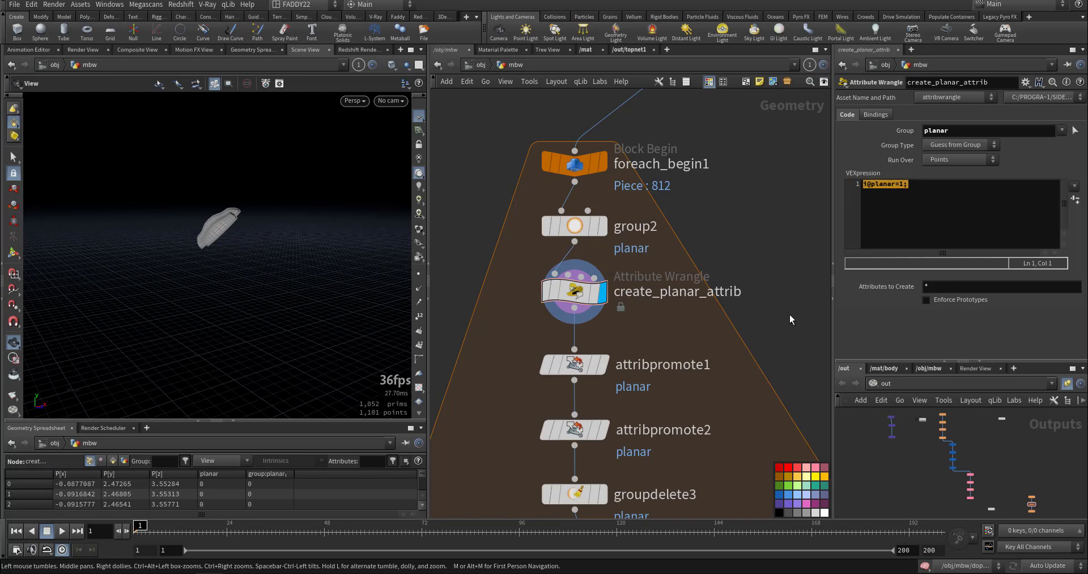
click(906, 185)
middle_drag(750, 337, 768, 300)
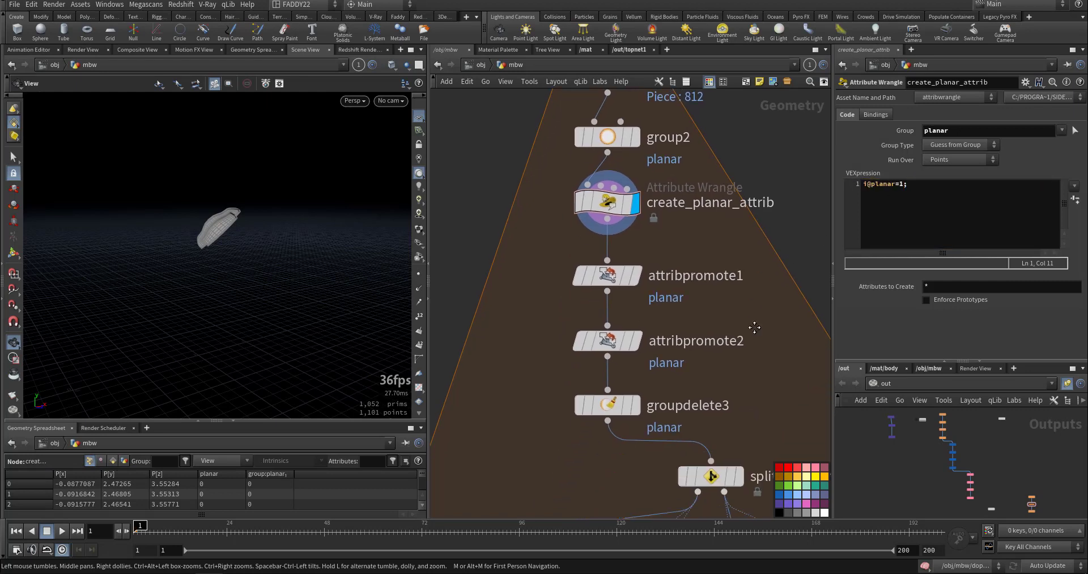
middle_drag(758, 319, 764, 266)
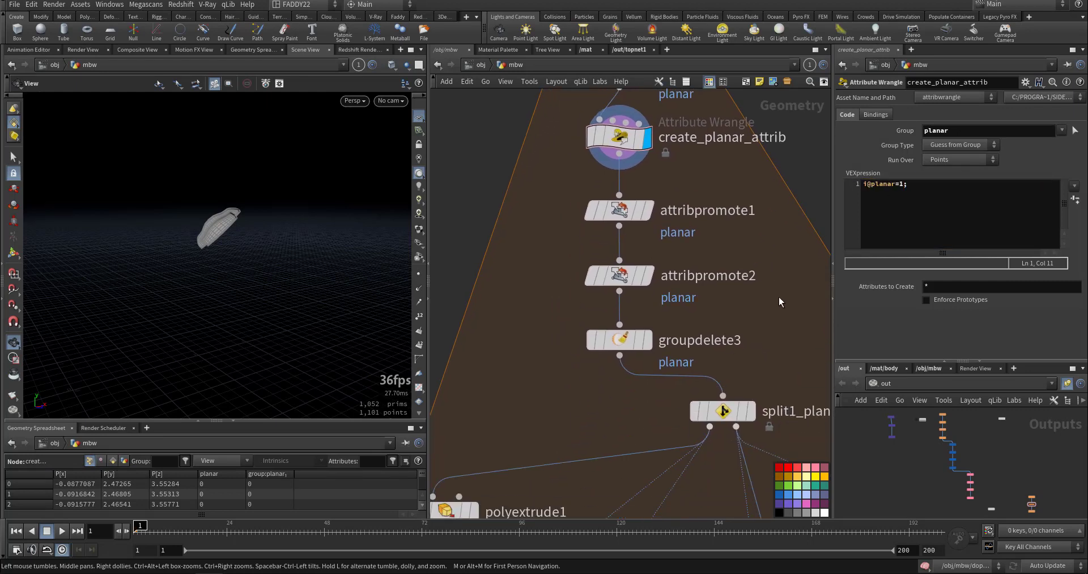
middle_drag(776, 338, 773, 301)
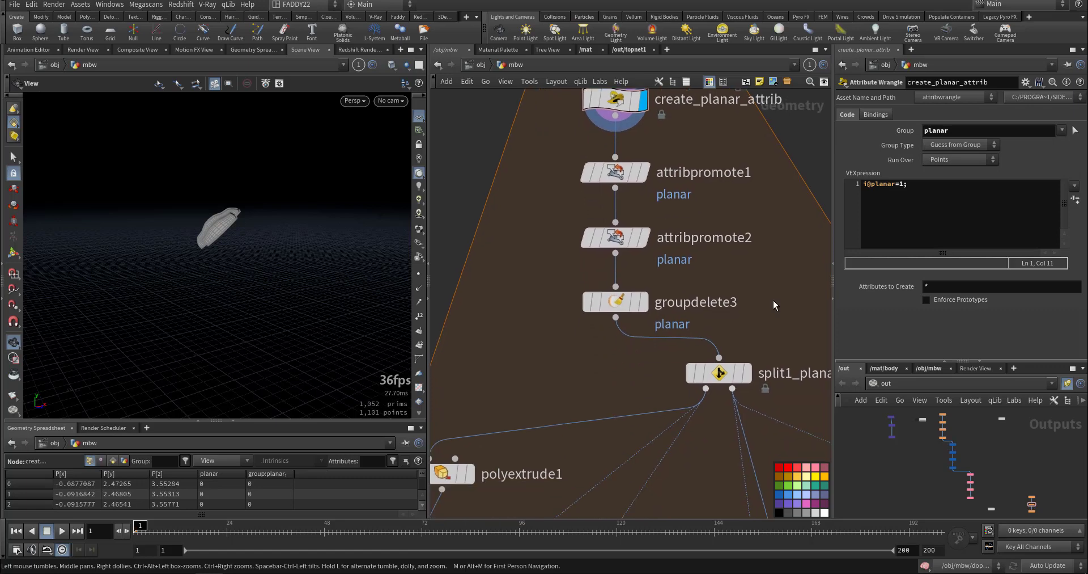
click(646, 172)
click(644, 242)
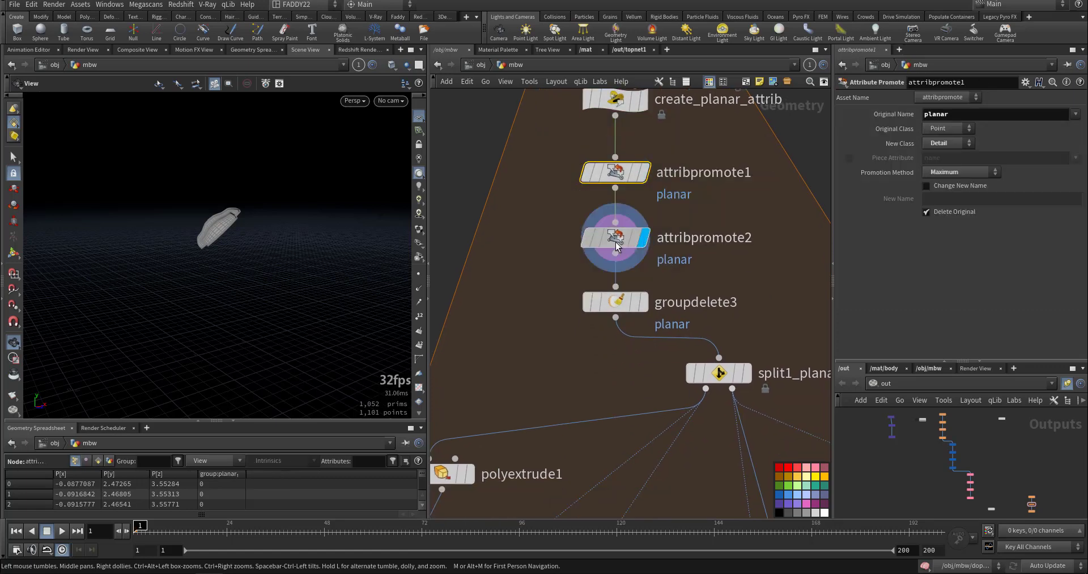
Display foreach_end1 at the end of the for-each loop and inspect its merged car geometry from a wider angle
middle_drag(533, 402, 602, 246)
middle_drag(637, 345, 633, 274)
scroll(633, 274, down, 4)
middle_drag(666, 398, 650, 218)
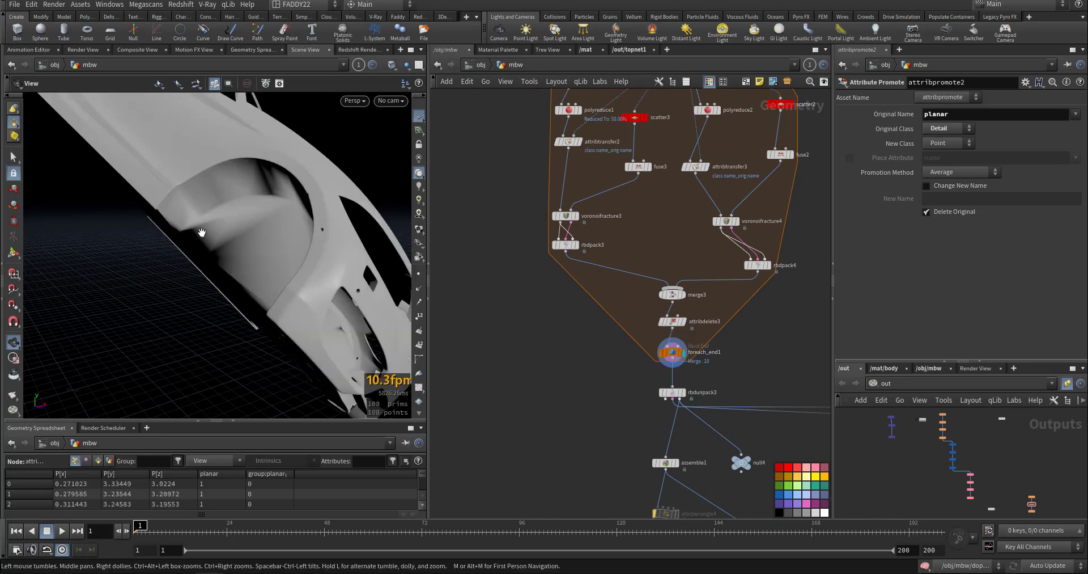
drag(202, 231, 261, 246)
scroll(260, 246, down, 3)
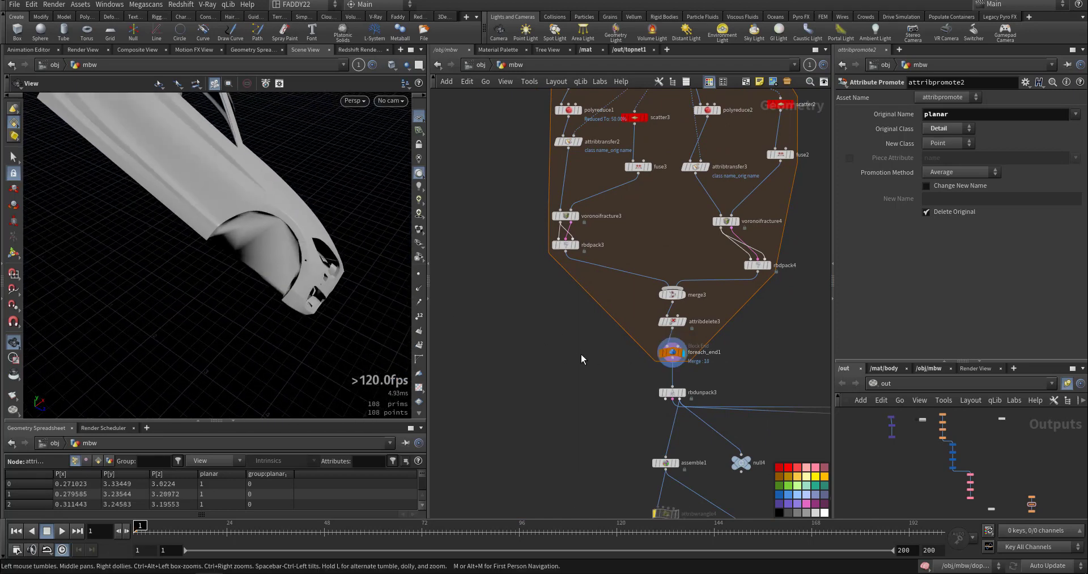
Add a null node beside rbdunpack3, display it, and feed it from rbdunpack3's first output
scroll(587, 352, up, 2)
key(n)
click(644, 411)
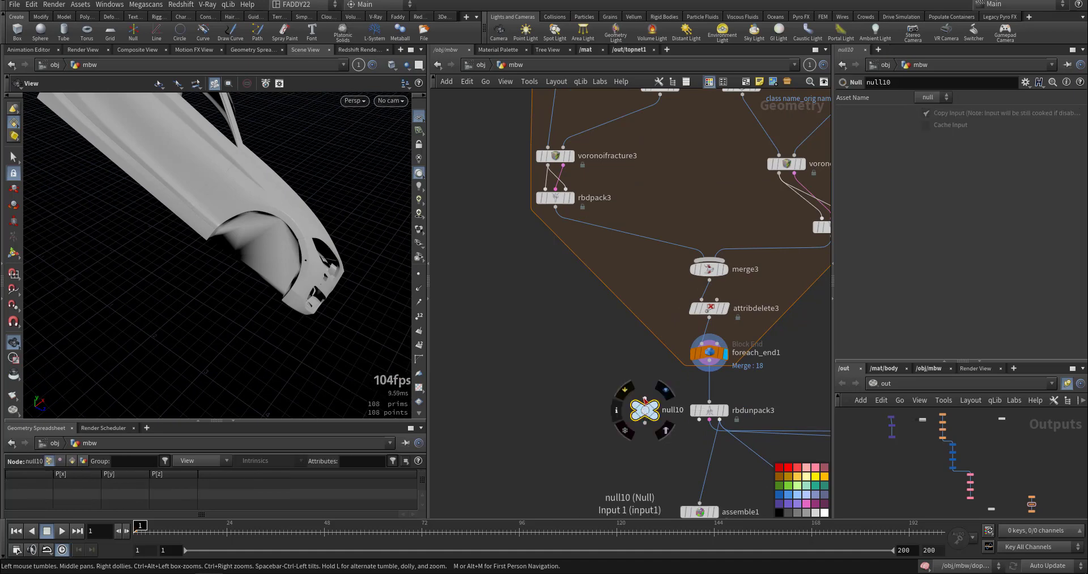
click(645, 398)
click(708, 370)
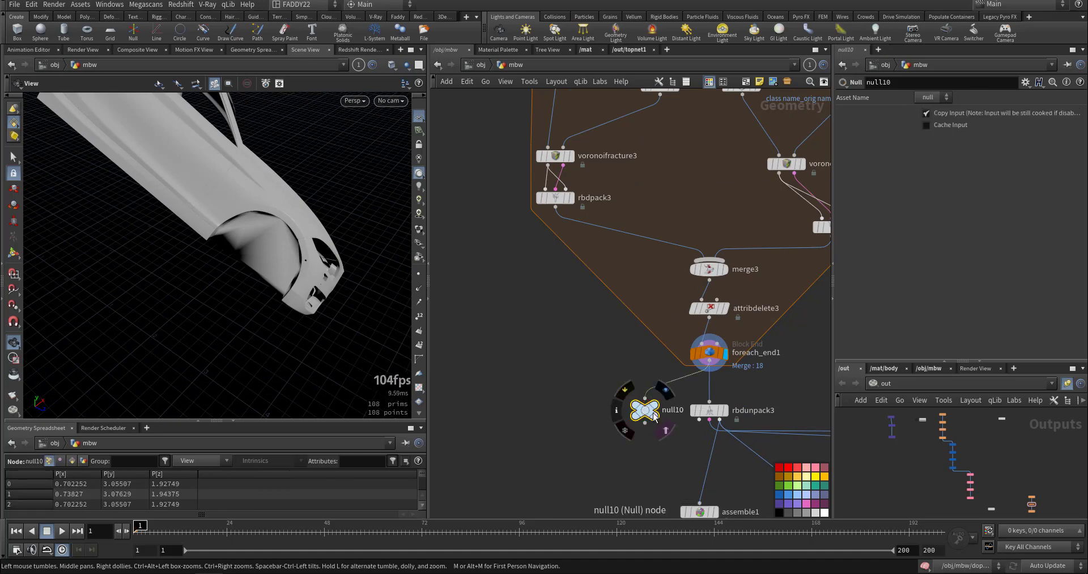
click(666, 390)
drag(645, 411, 629, 452)
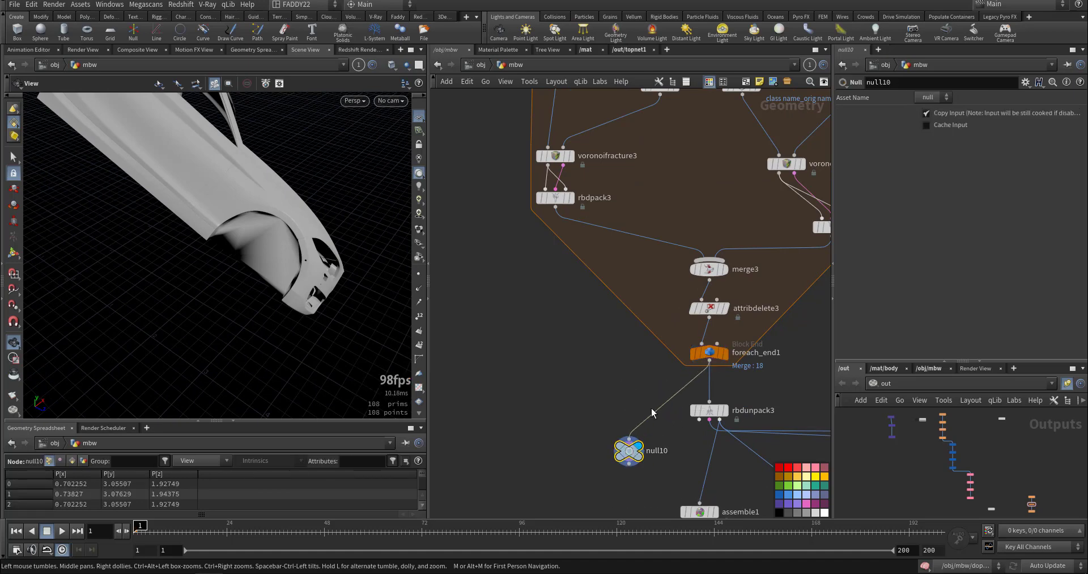
click(700, 420)
click(629, 438)
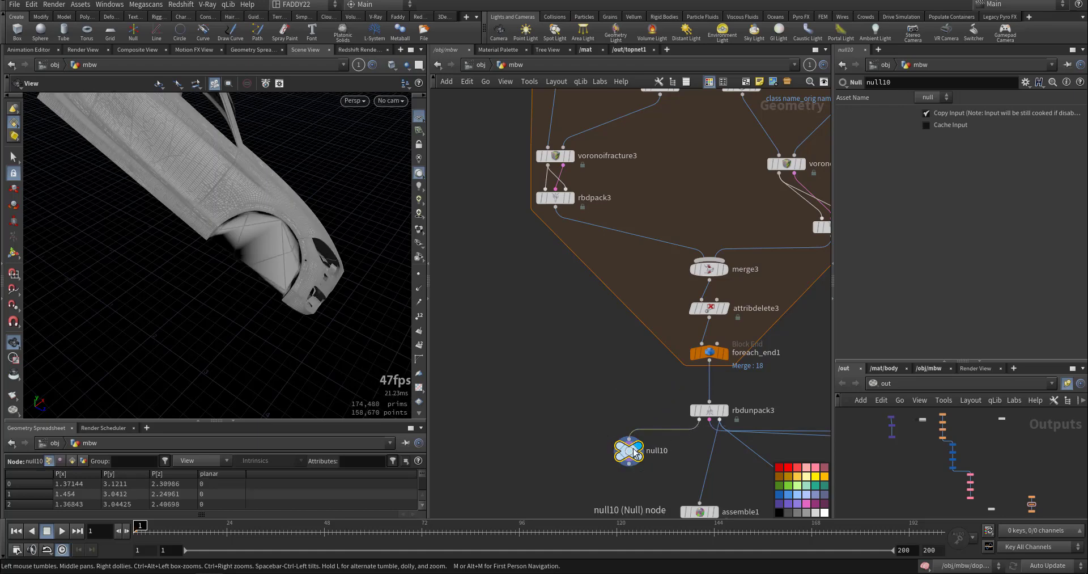
Visualize the name primitive attribute on null10 and inspect the colored fracture pieces around the car body
click(603, 452)
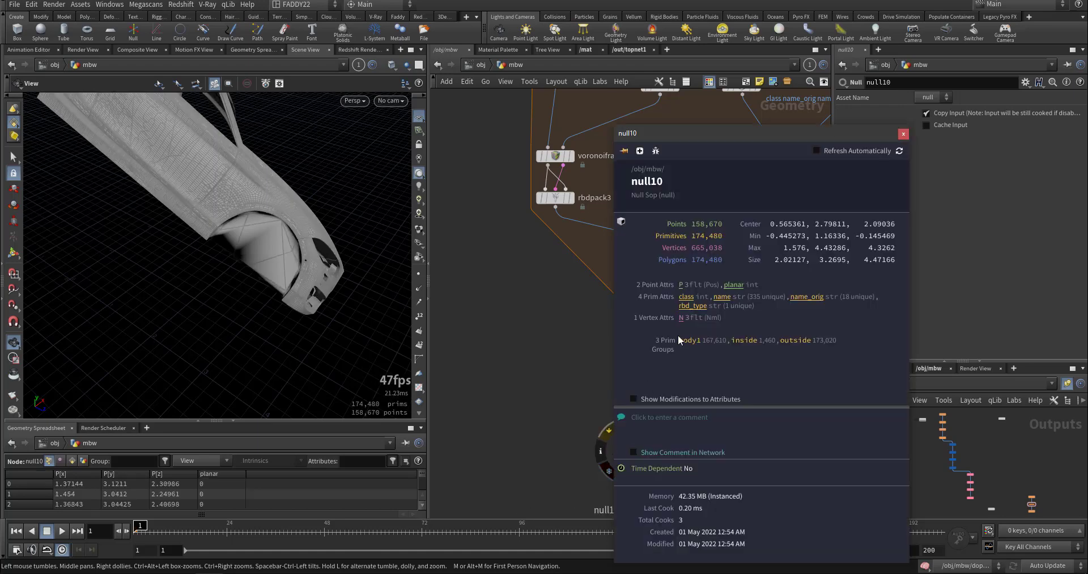
click(686, 298)
click(719, 301)
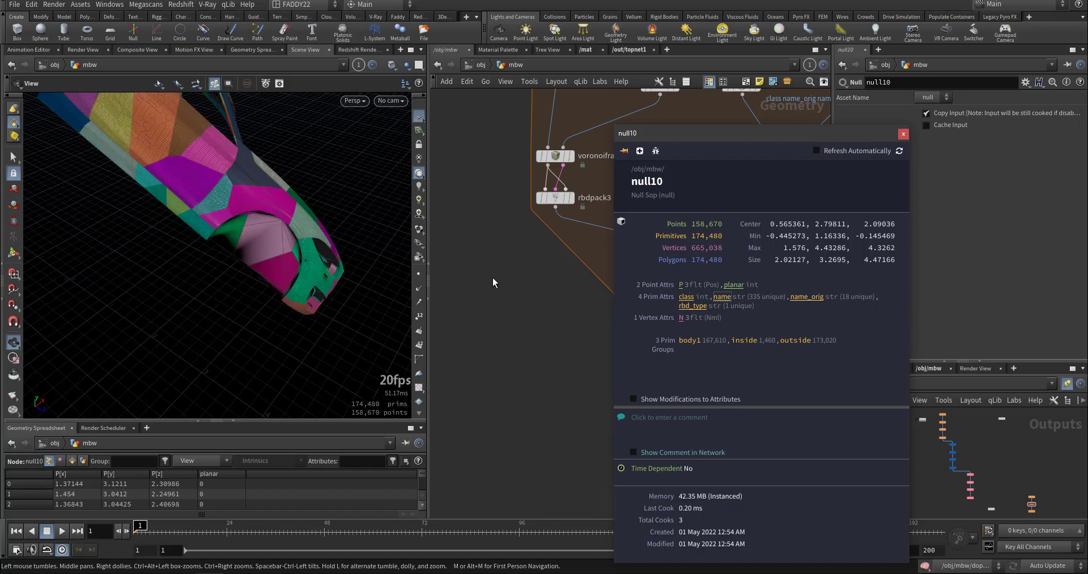
drag(147, 266, 175, 256)
middle_drag(175, 257, 102, 259)
right_drag(102, 260, 306, 210)
drag(294, 202, 354, 269)
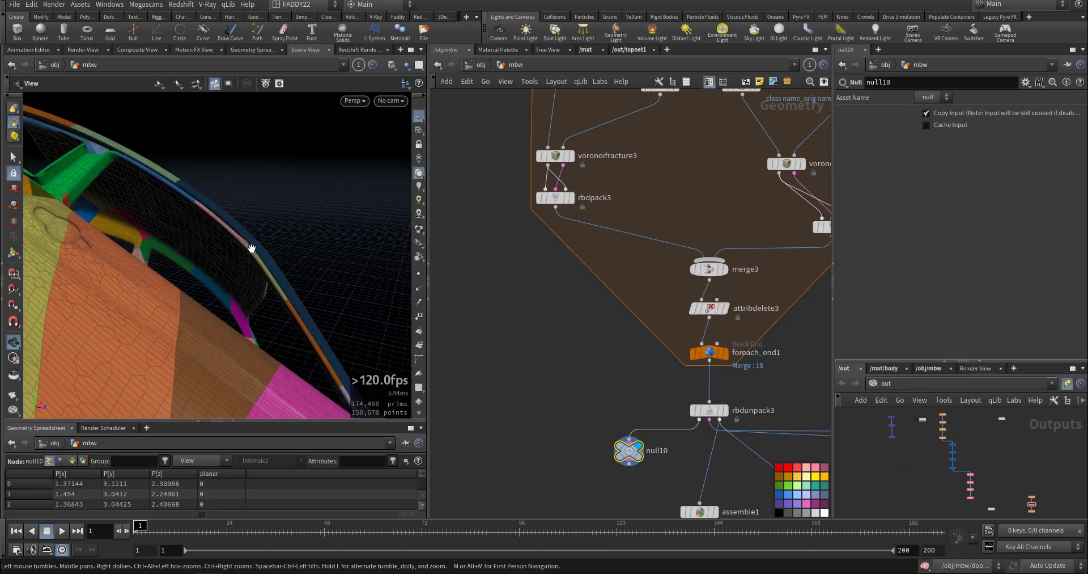
middle_drag(551, 349, 524, 276)
drag(274, 296, 267, 243)
Examine polyextrude1's extrusion settings and the fracture branches inside the for-each loop
middle_drag(612, 146, 569, 412)
middle_drag(642, 256, 636, 302)
middle_drag(658, 426, 630, 338)
middle_drag(592, 385, 681, 418)
drag(500, 180, 597, 211)
drag(458, 163, 603, 212)
middle_drag(490, 336, 478, 221)
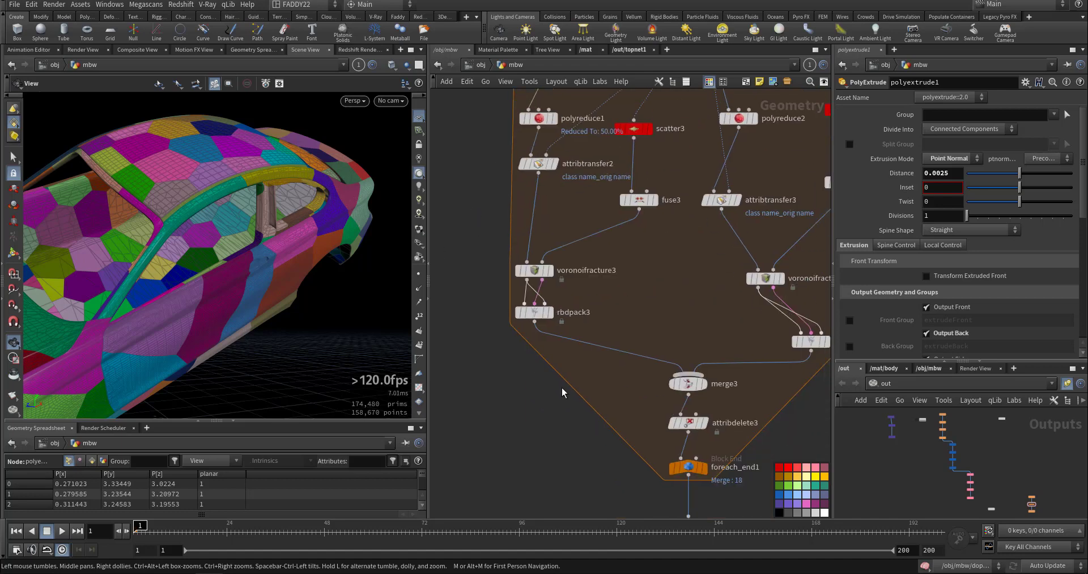
Display rbdunpack3 and assemble1 in turn, and inspect the assembled car and assemble1's packing settings
middle_drag(585, 448, 521, 206)
middle_drag(659, 352, 624, 300)
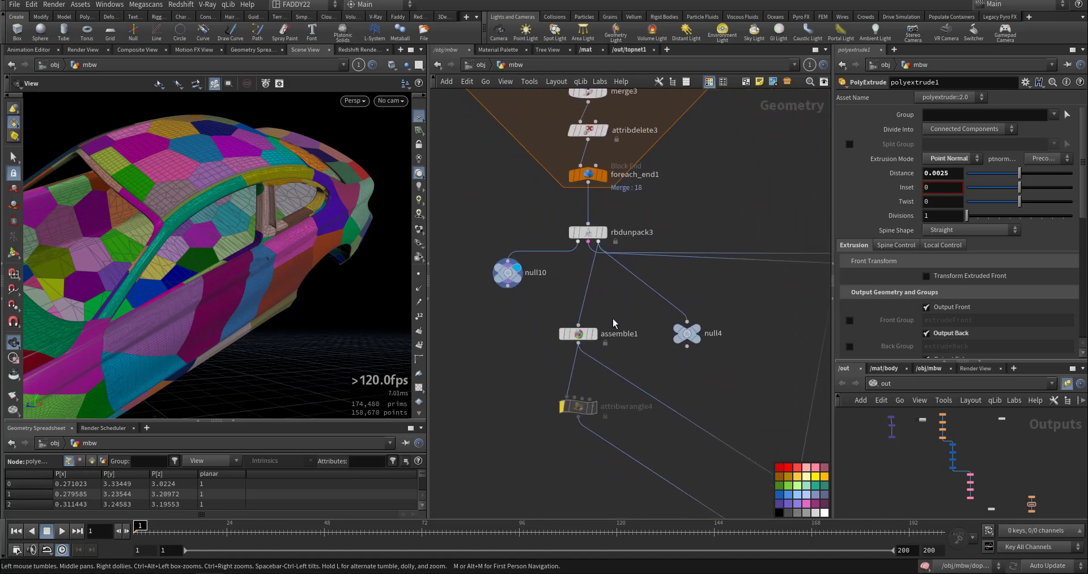
click(604, 233)
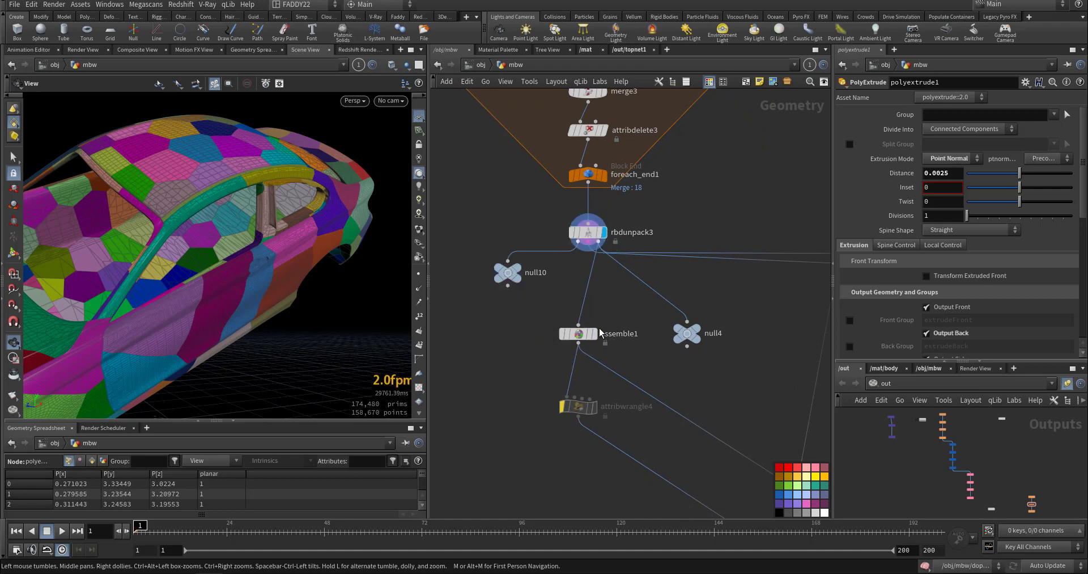
click(595, 334)
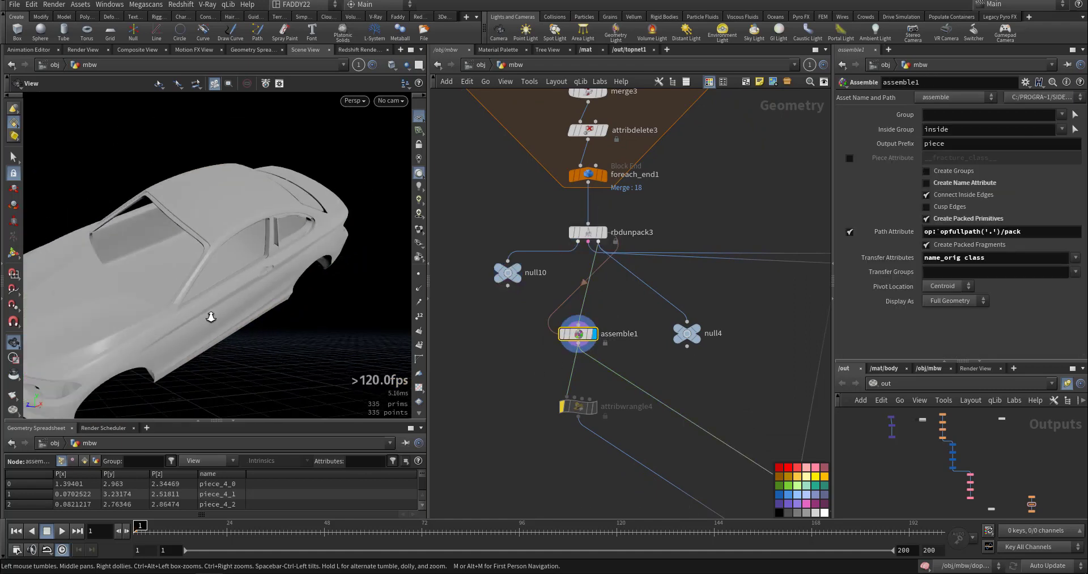
drag(204, 318, 261, 311)
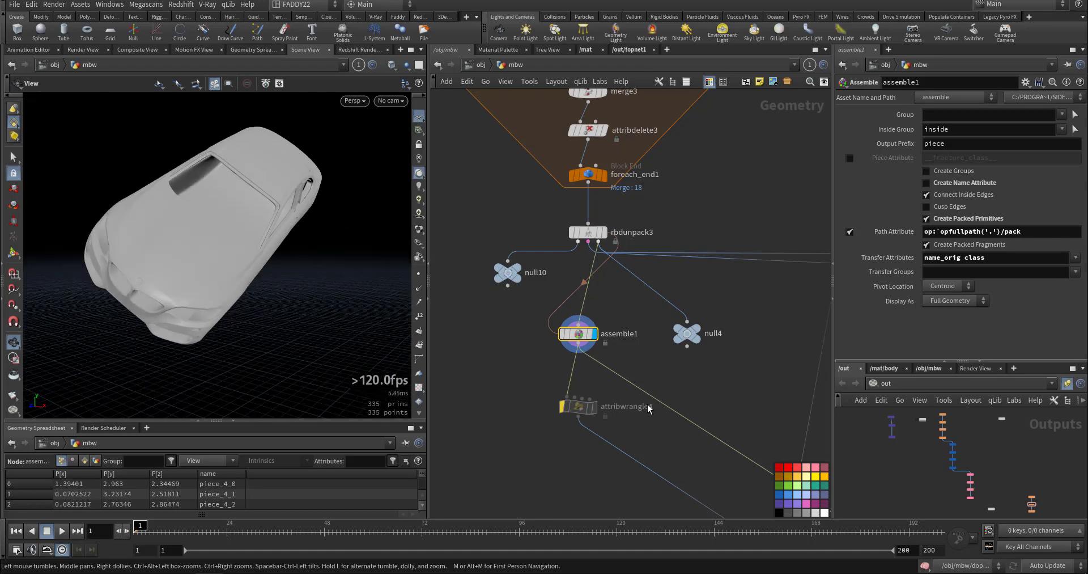
middle_drag(607, 263, 572, 220)
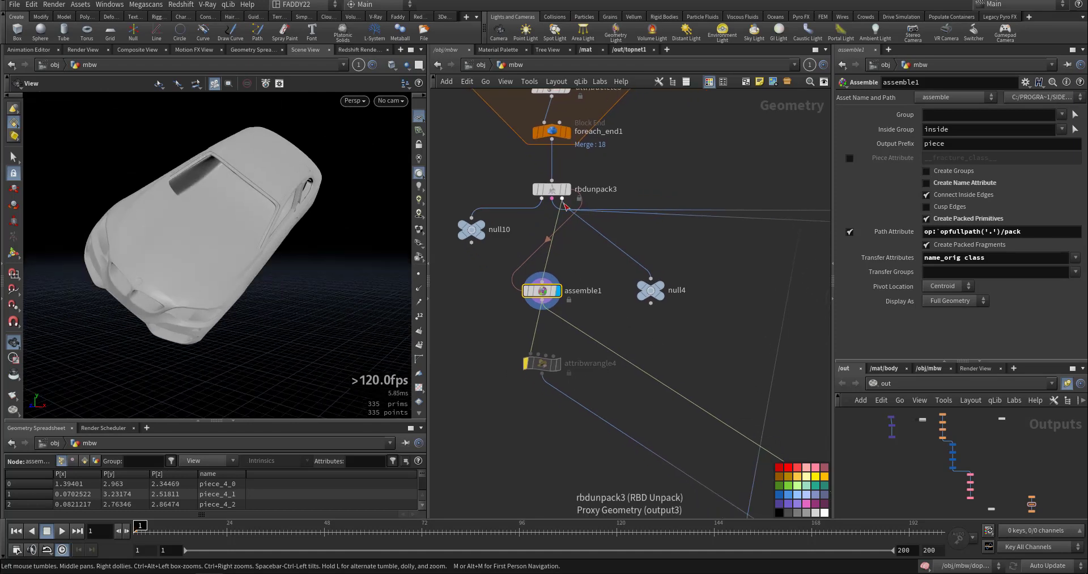
Look over the branches around attribwrangle2, attribpromote3 and connectadjacentpieces1 that come from rbdunpack3
scroll(668, 313, down, 5)
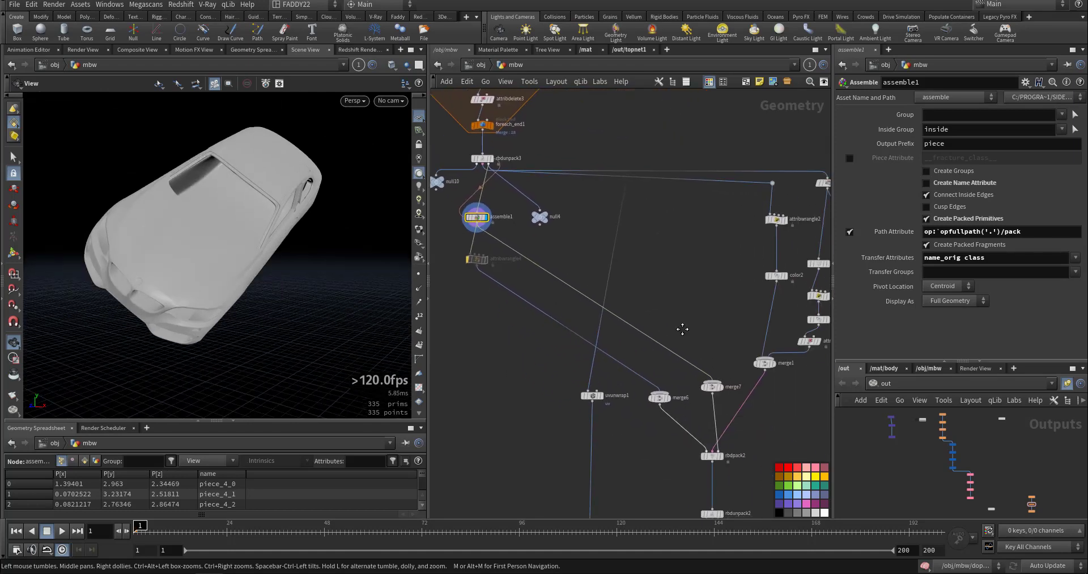
middle_drag(673, 333, 604, 373)
mouse_move(645, 321)
middle_down()
mouse_move(581, 331)
mouse_move(549, 363)
middle_up()
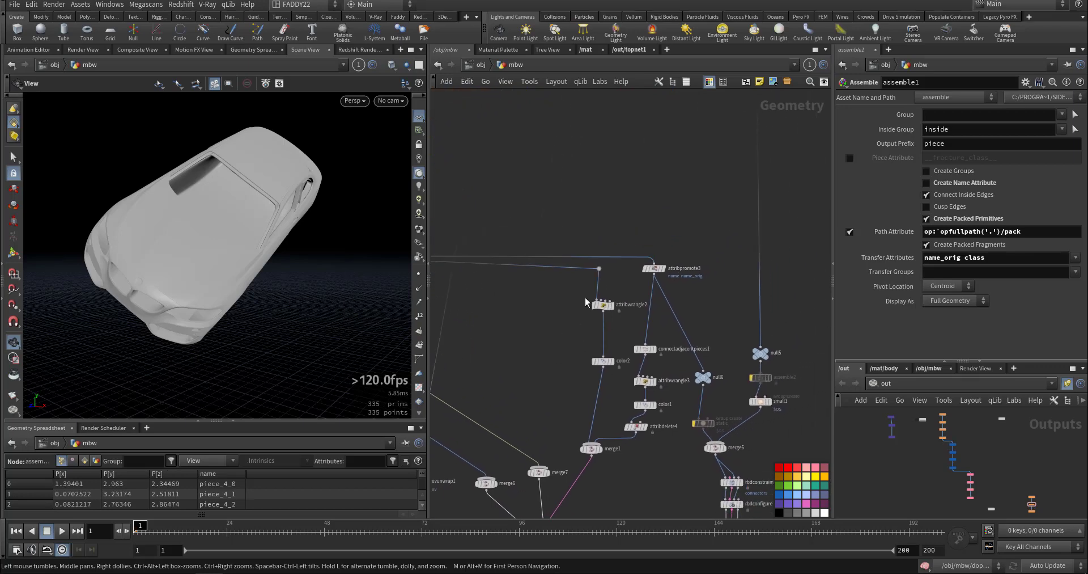
middle_drag(562, 312, 509, 306)
scroll(585, 344, up, 3)
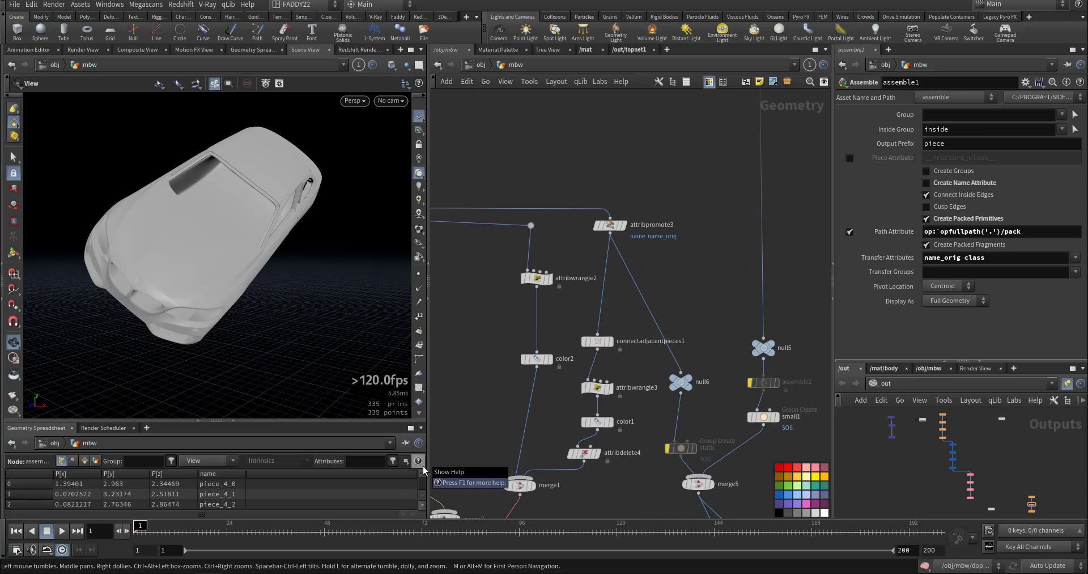
Switch to the browser and look over the YouTube page of the tutorial "Bending Realistic Metal With Houdini!"
key(alt+Tab)
scroll(486, 459, down, 3)
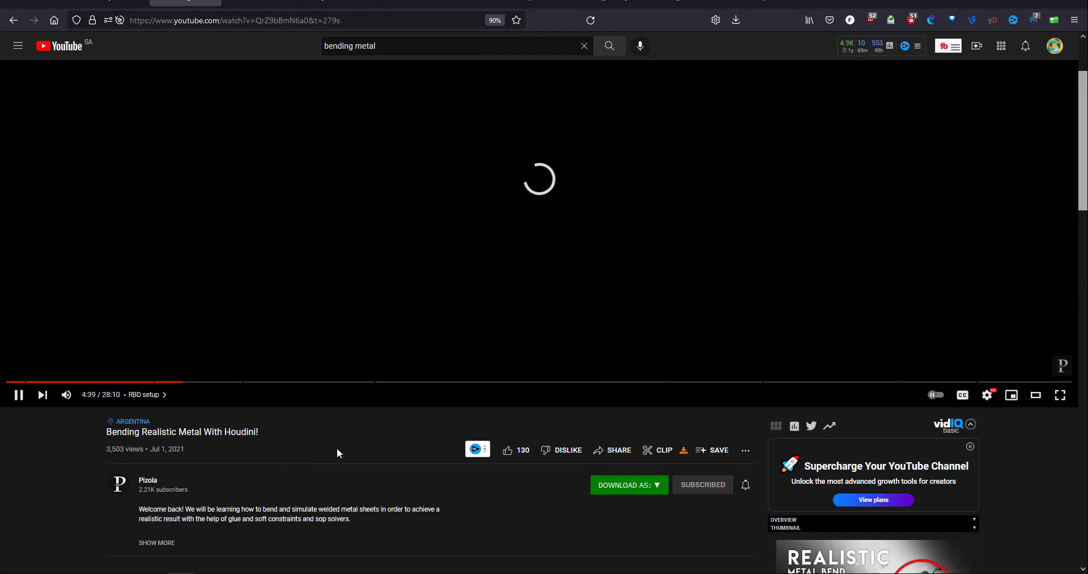
scroll(333, 450, up, 2)
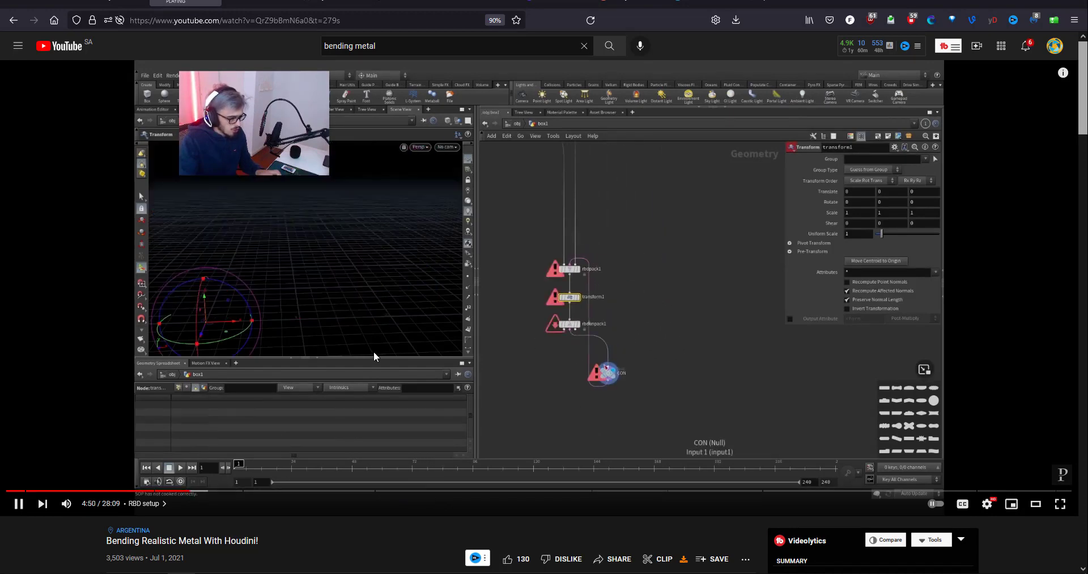
scroll(374, 355, down, 3)
scroll(359, 391, down, 1)
drag(192, 381, 139, 369)
click(274, 399)
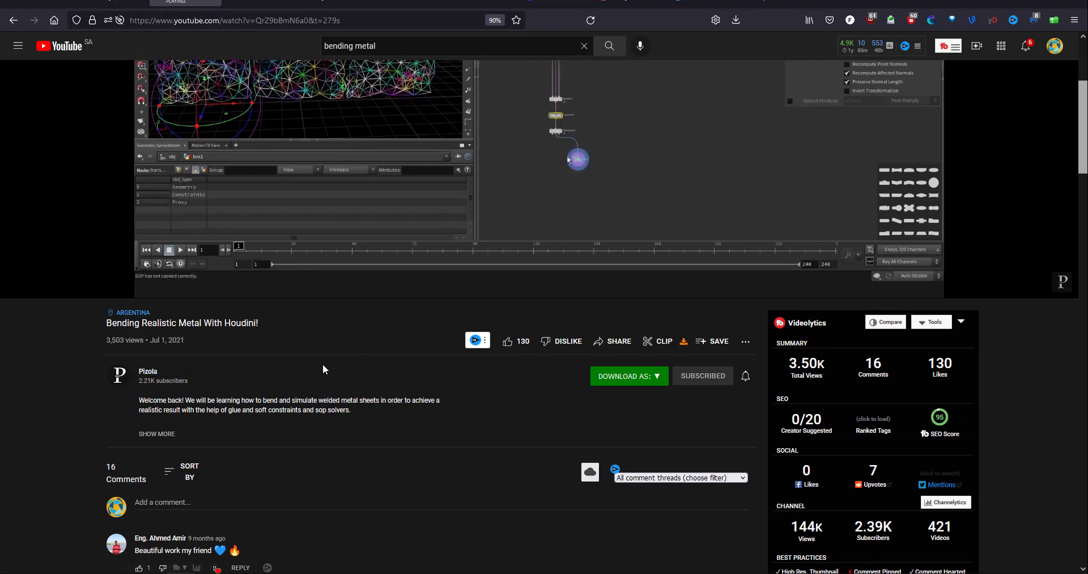
scroll(322, 363, up, 2)
Open the tutorial creator's channel and browse its uploaded videos
click(148, 480)
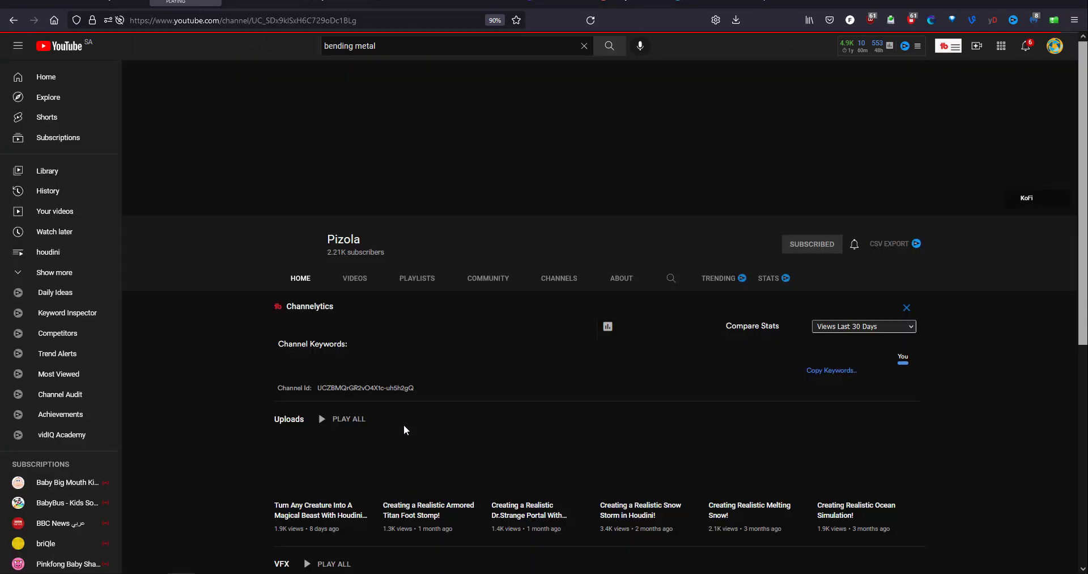
click(356, 278)
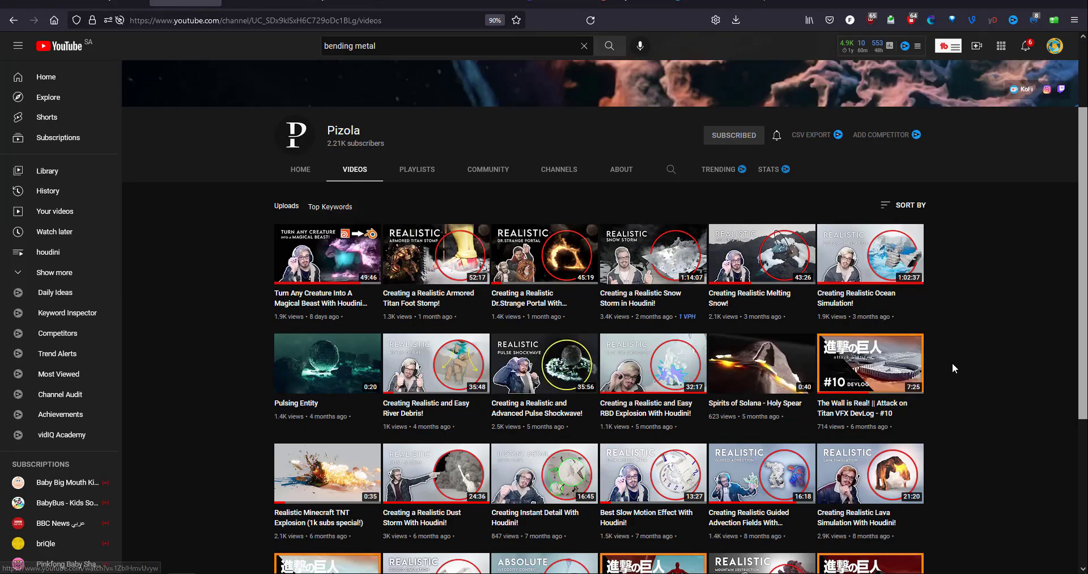
scroll(975, 387, down, 3)
scroll(975, 386, down, 3)
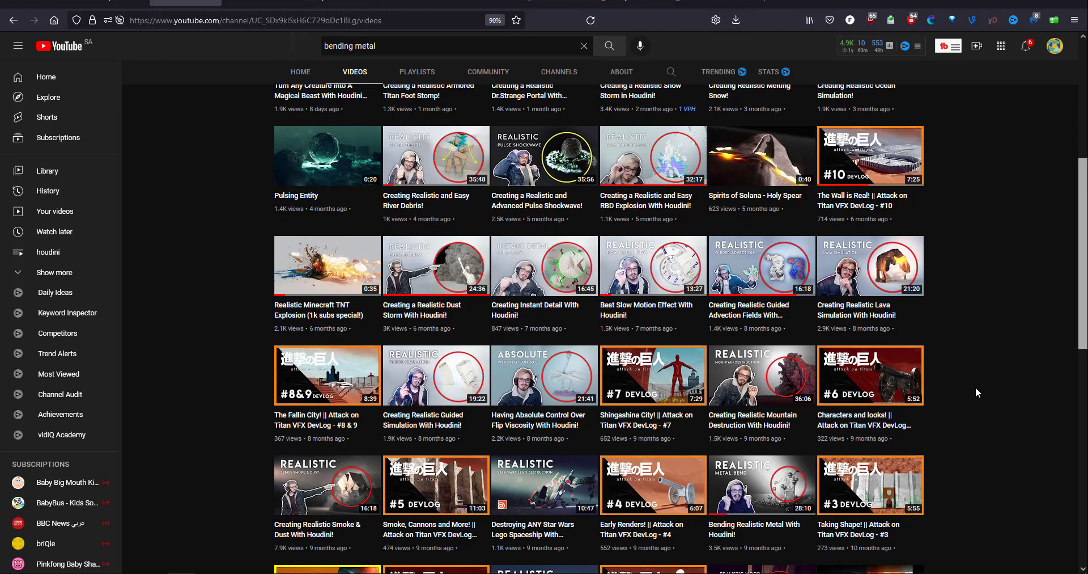
scroll(975, 386, up, 2)
scroll(975, 388, up, 2)
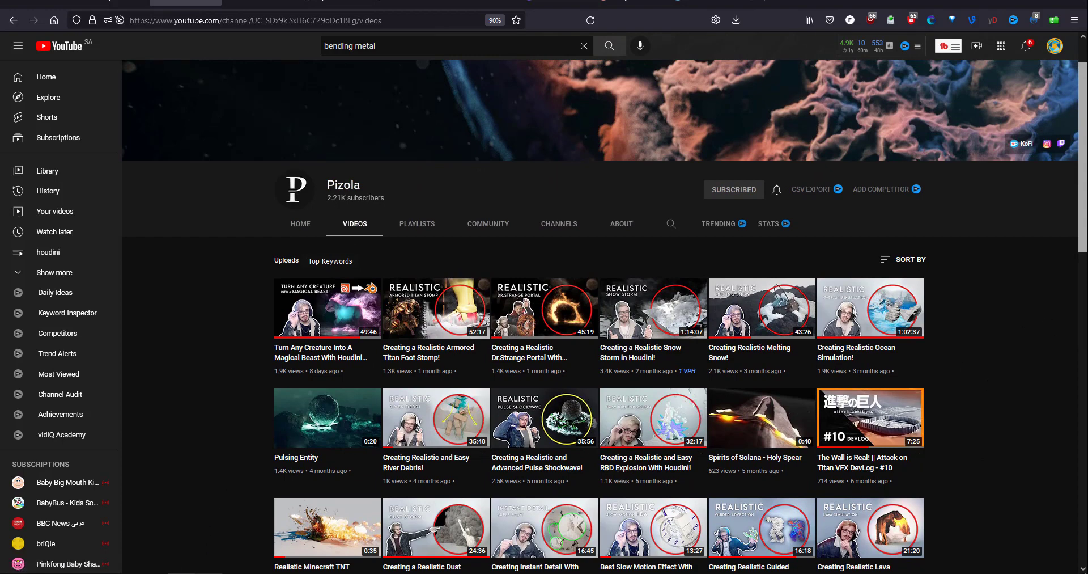
Switch back to Houdini, display null10 again and visualize its class primitive attribute on the car
click(209, 573)
middle_drag(472, 412, 612, 444)
scroll(612, 445, down, 1)
middle_drag(554, 398, 525, 414)
drag(204, 267, 232, 292)
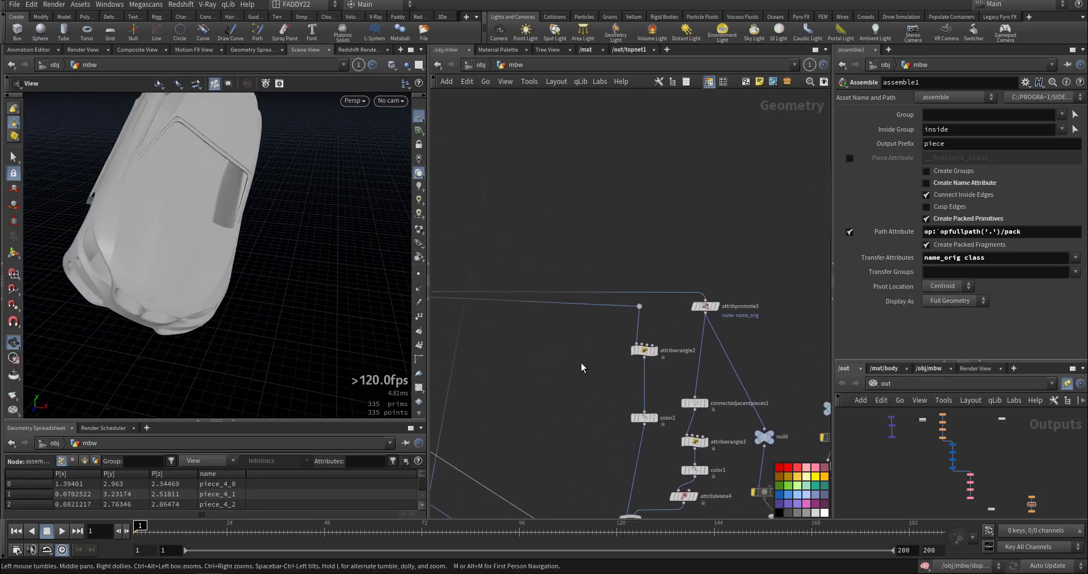
mouse_move(590, 364)
middle_down()
mouse_move(675, 413)
mouse_move(723, 403)
middle_up()
mouse_move(527, 379)
middle_down()
mouse_move(600, 371)
mouse_move(590, 380)
middle_up()
scroll(602, 375, up, 3)
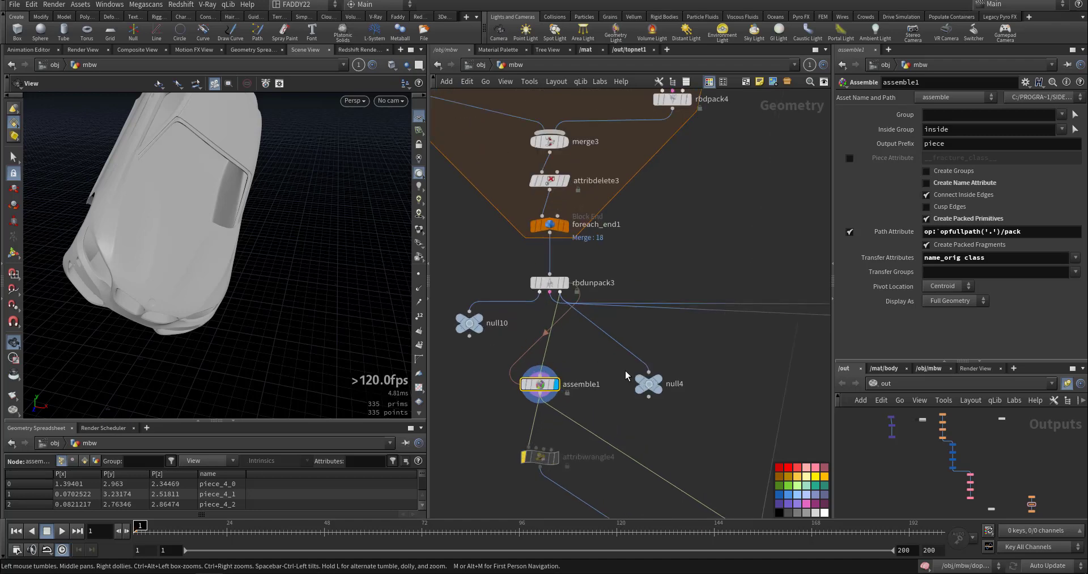
click(479, 319)
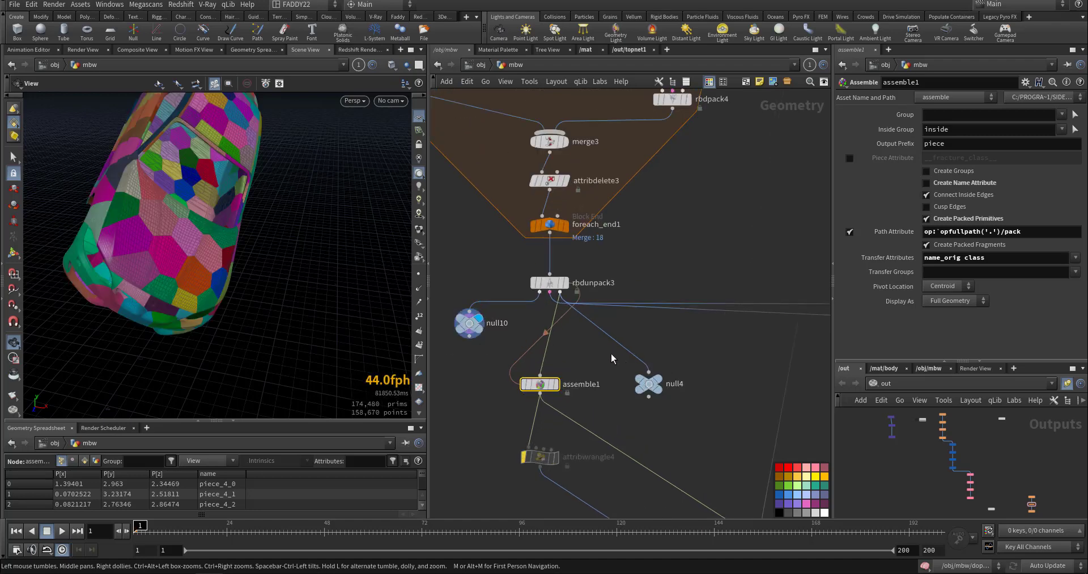
click(441, 323)
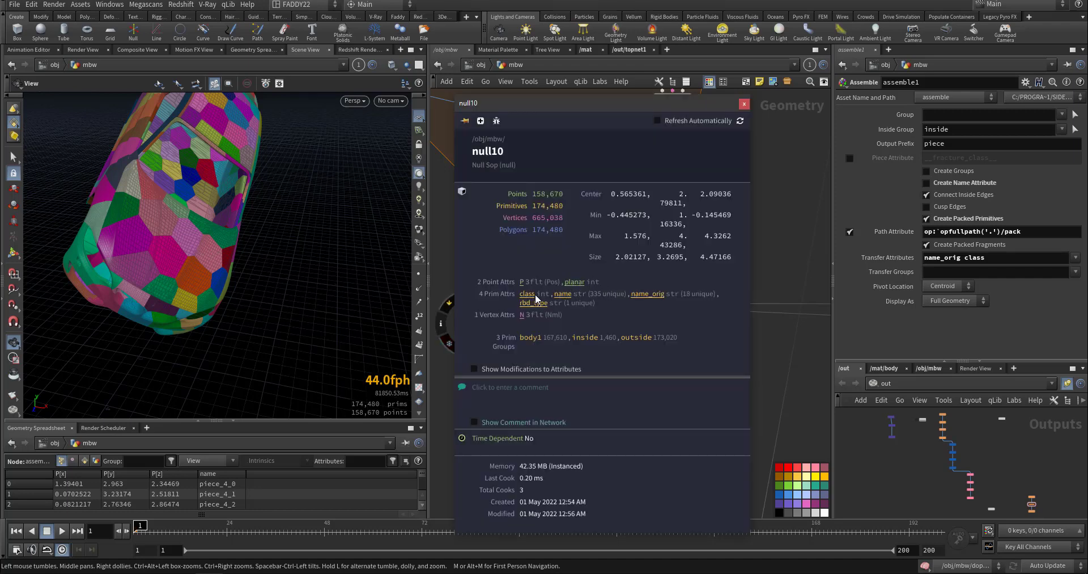
click(532, 294)
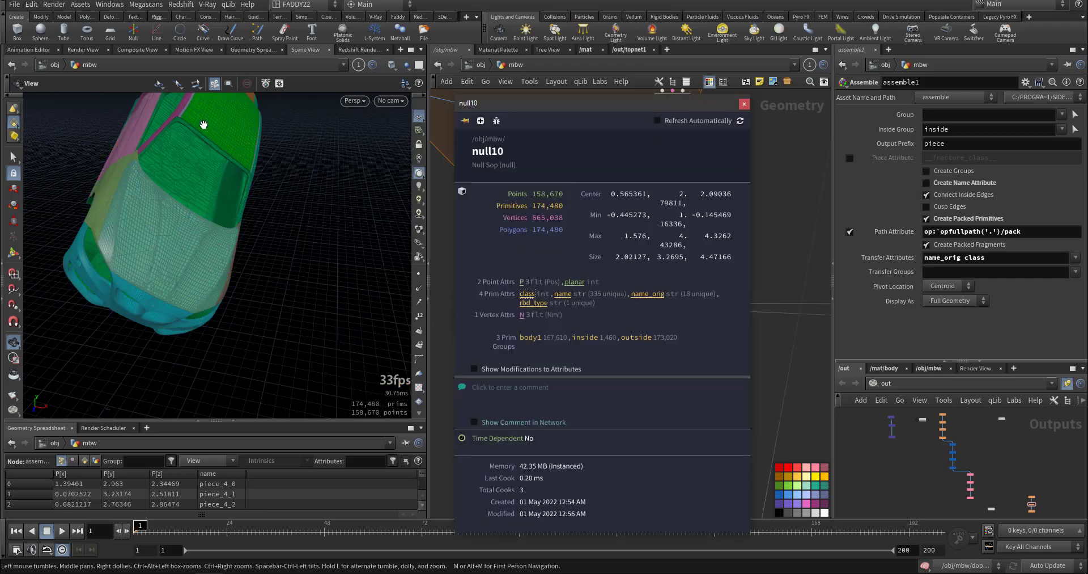
Examine the class-coloured car up close, from the whole body to the roof panel and side pillars
drag(185, 222, 237, 294)
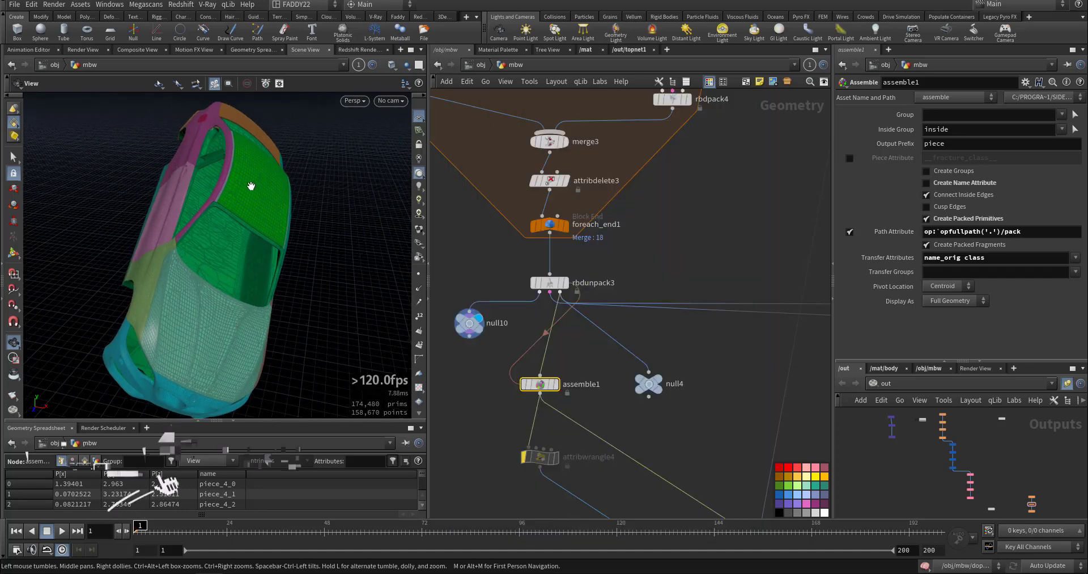
scroll(253, 182, up, 6)
scroll(223, 245, up, 3)
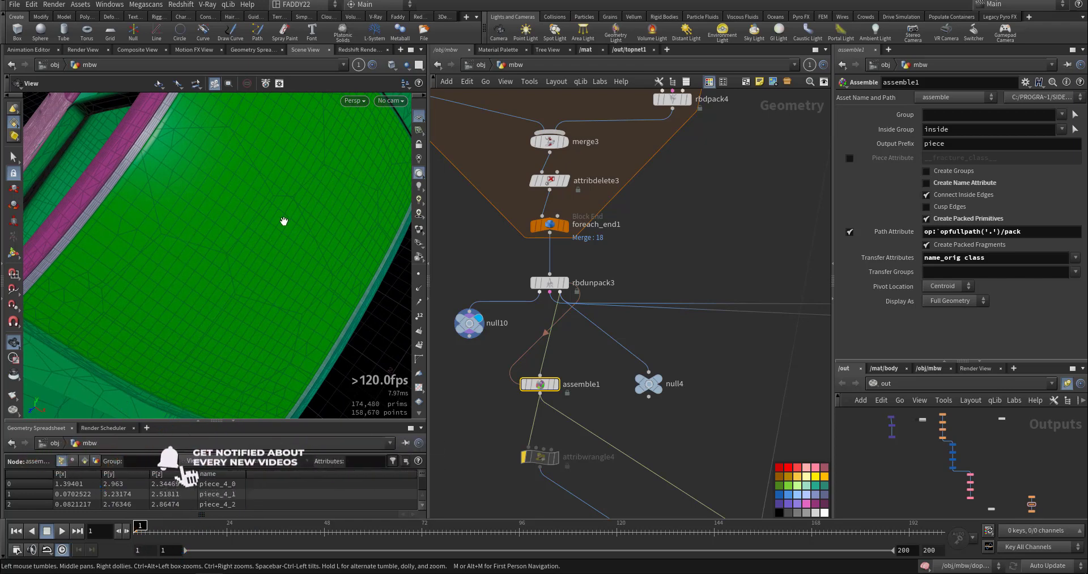
drag(151, 272, 260, 297)
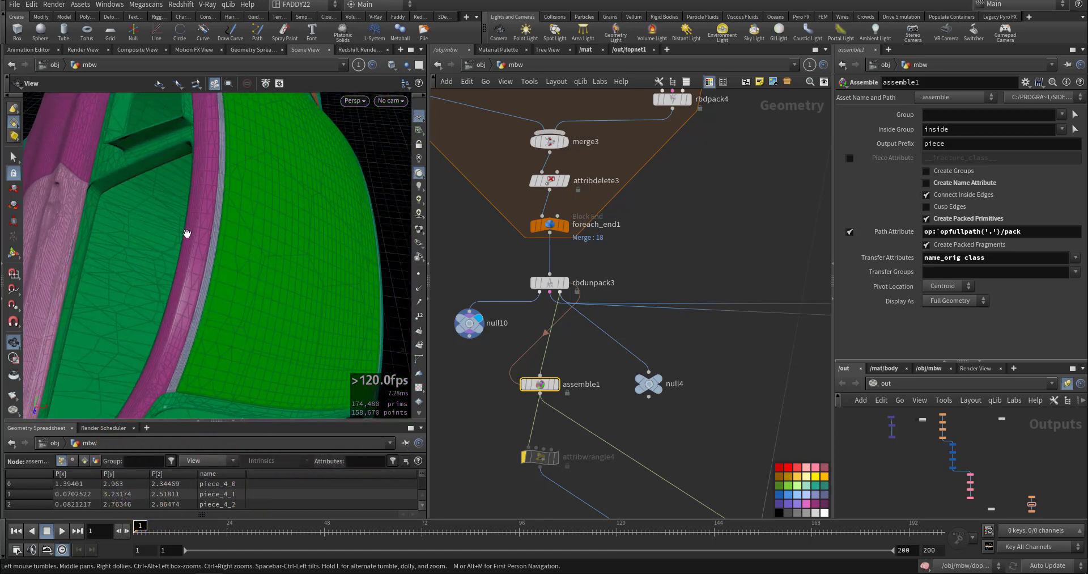
drag(235, 238, 138, 197)
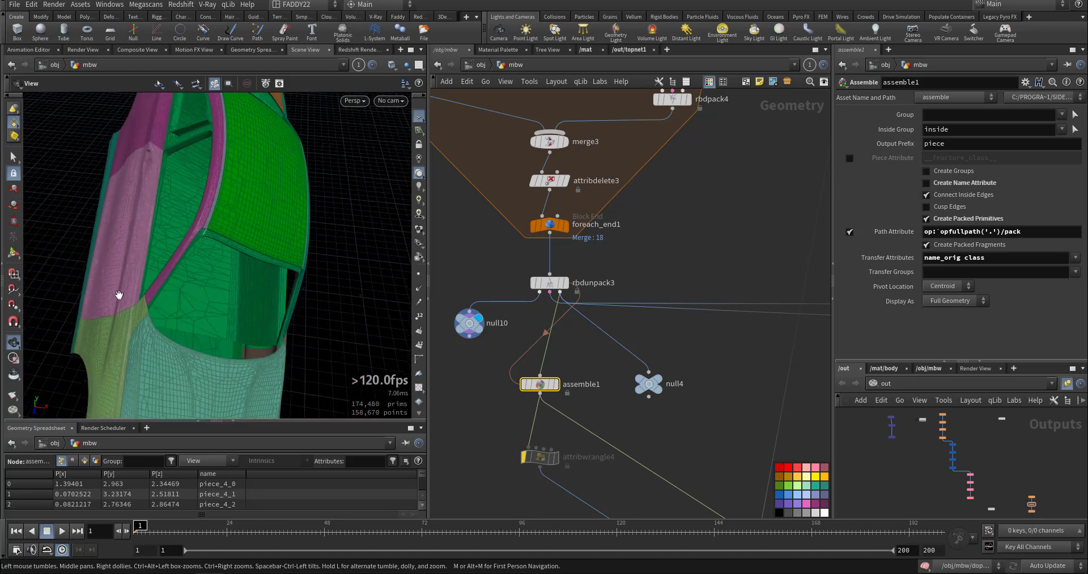
Look over the constraint branches from attribwrangle2 and connectadjacentpieces1 down to merge1, along with null6 and the static group
middle_drag(676, 413, 482, 345)
middle_drag(786, 353, 521, 354)
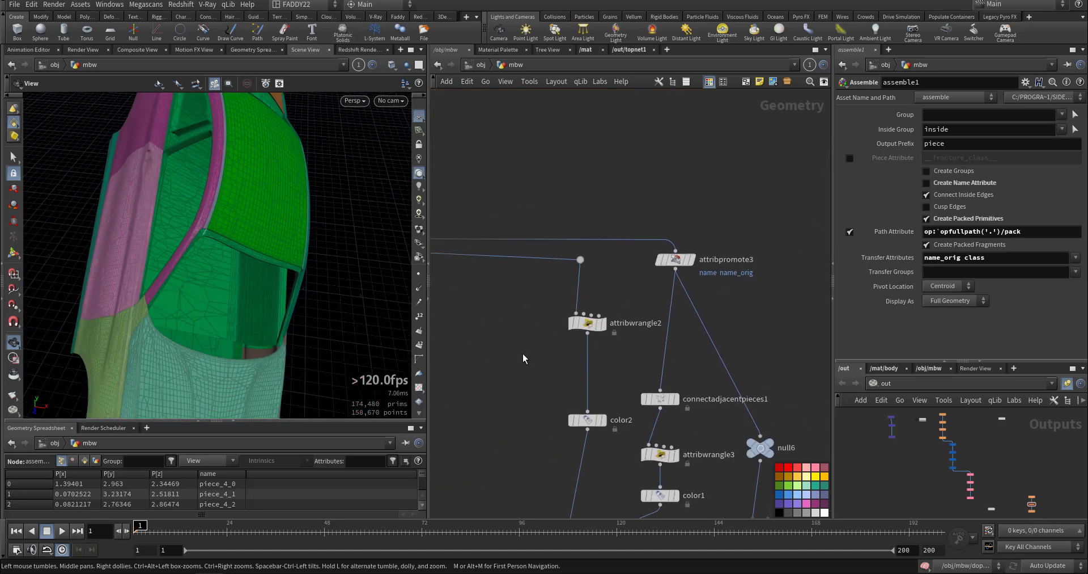
middle_drag(690, 376, 676, 292)
middle_drag(707, 449, 695, 408)
drag(488, 125, 787, 374)
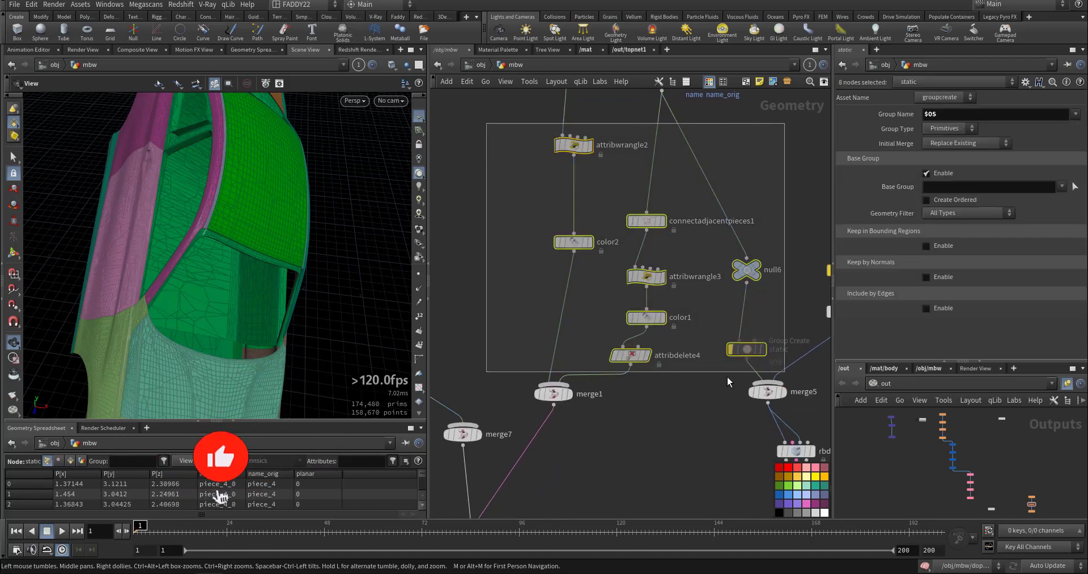
click(641, 435)
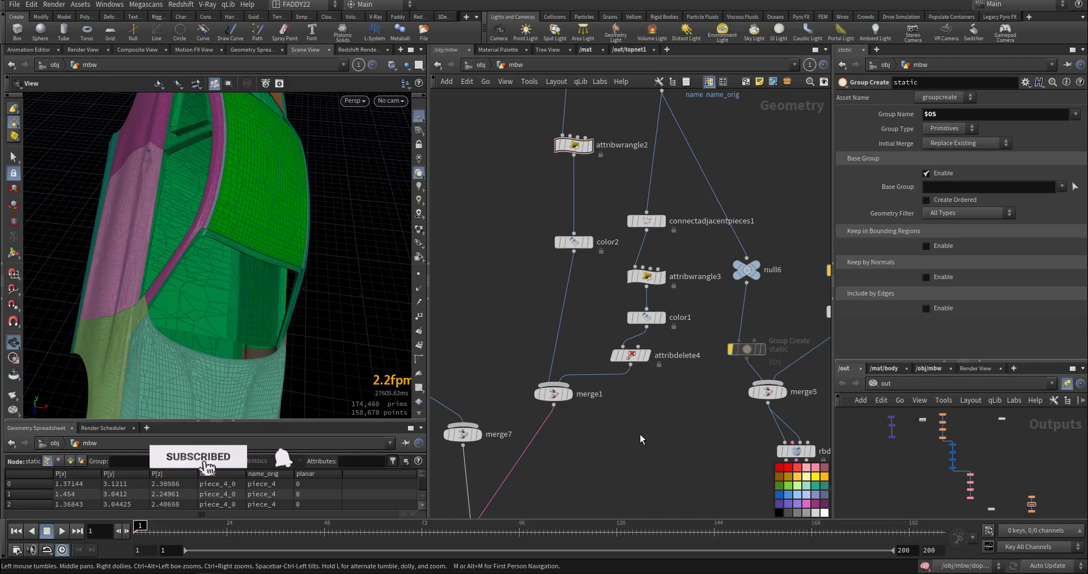
middle_drag(644, 433, 671, 419)
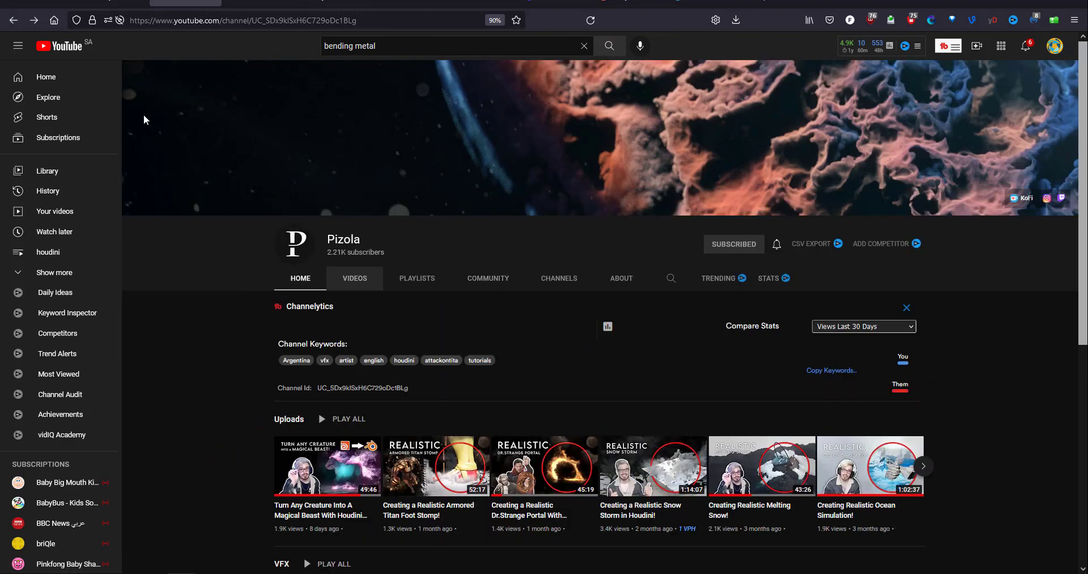
Switch to the browser, return to the metal-bending tutorial video, skim its metal behavior and cluster constraints chapters, and pause it
click(13, 20)
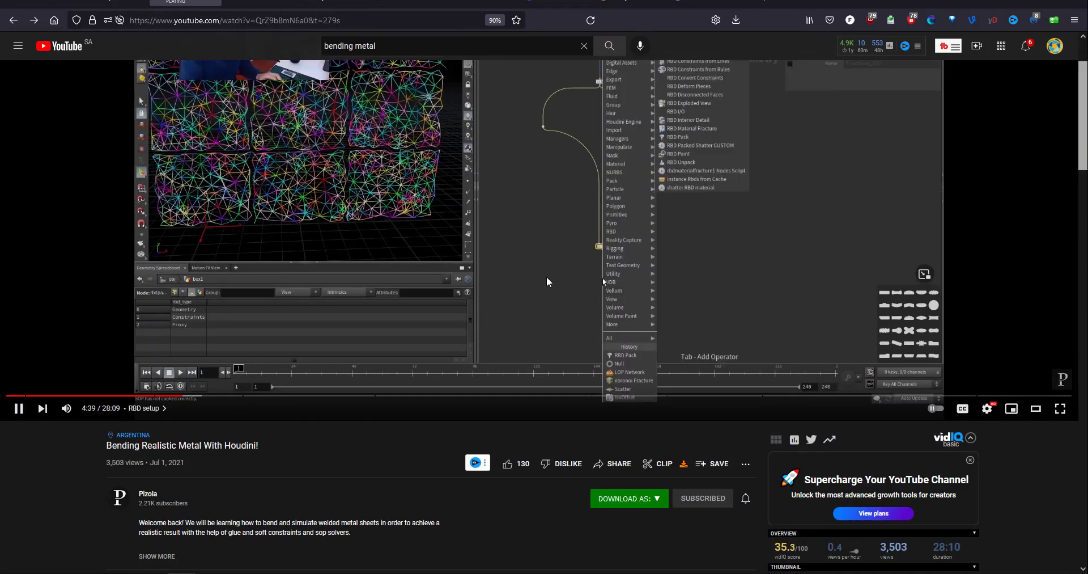
scroll(546, 277, up, 3)
click(412, 491)
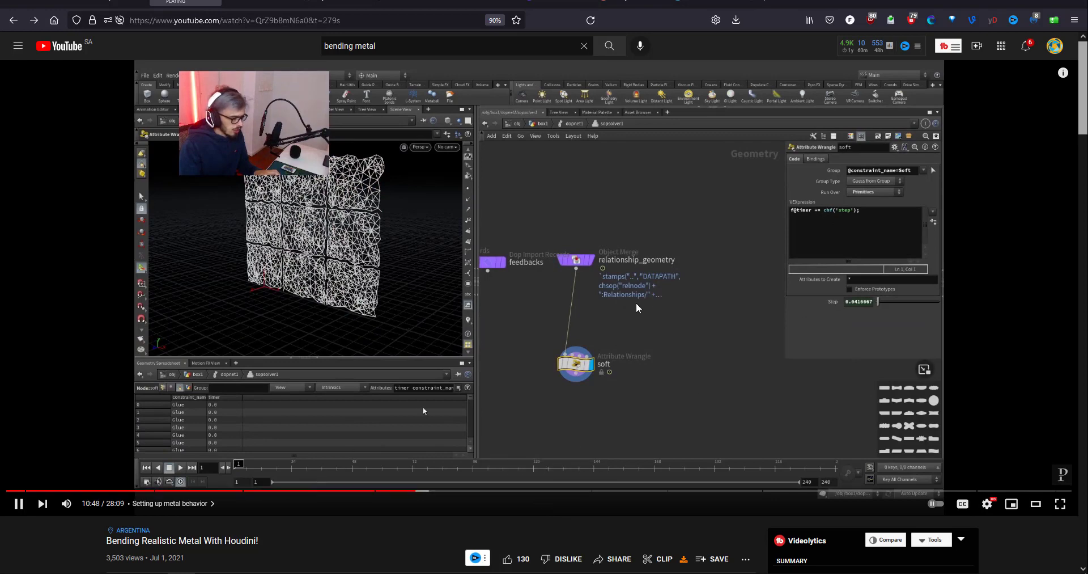
scroll(318, 490, down, 2)
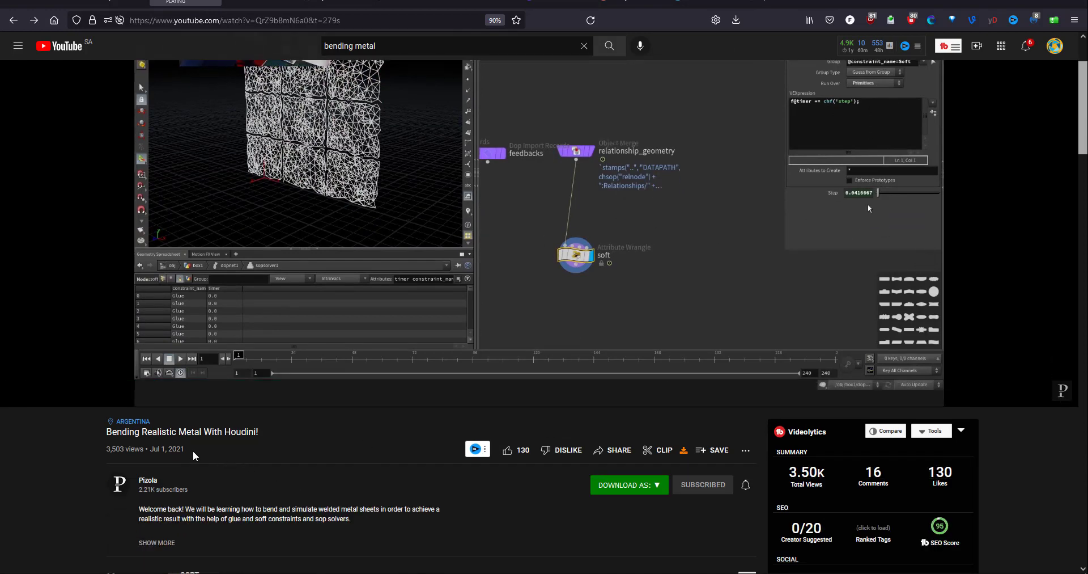
scroll(218, 448, up, 2)
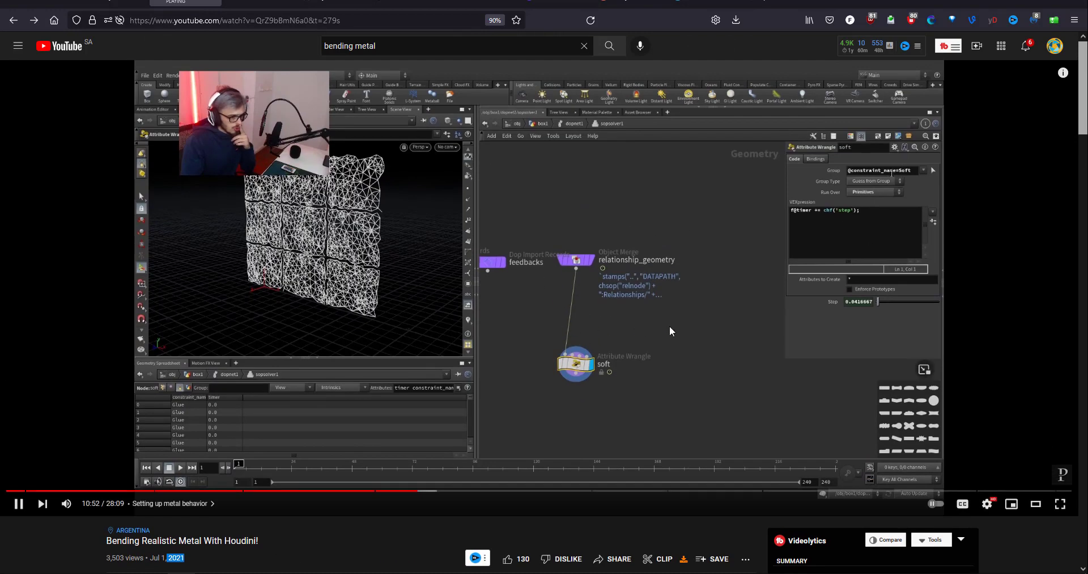
click(619, 490)
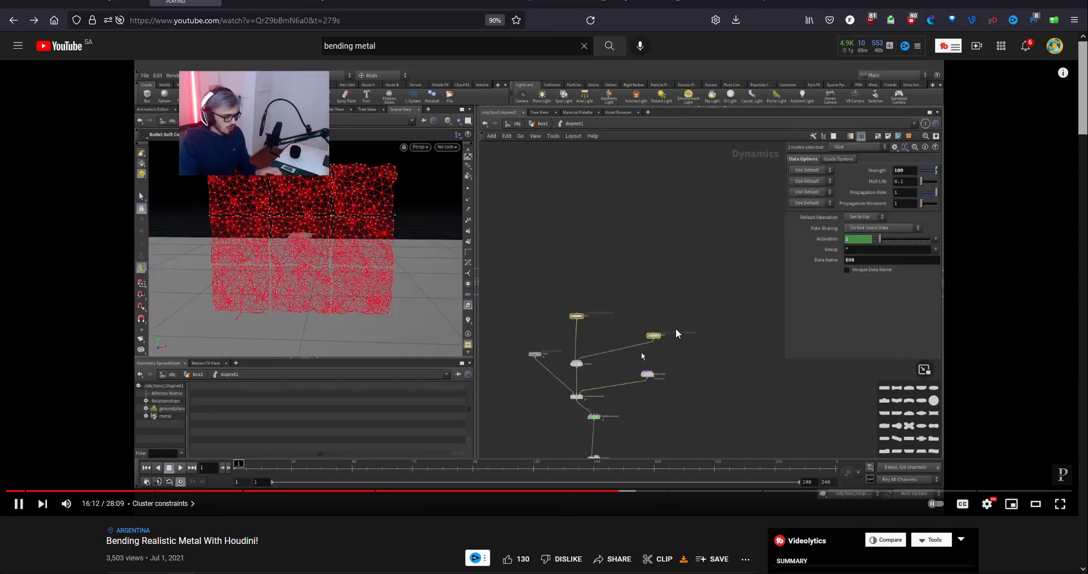
click(676, 352)
Switch back to Houdini and look over rbdpack2, rbdunpack2 and the OUT_HIGH, OUT_CON and OUT_PROXY nulls
key(alt+Tab)
scroll(666, 482, down, 2)
middle_drag(667, 485, 632, 387)
middle_drag(614, 432, 685, 374)
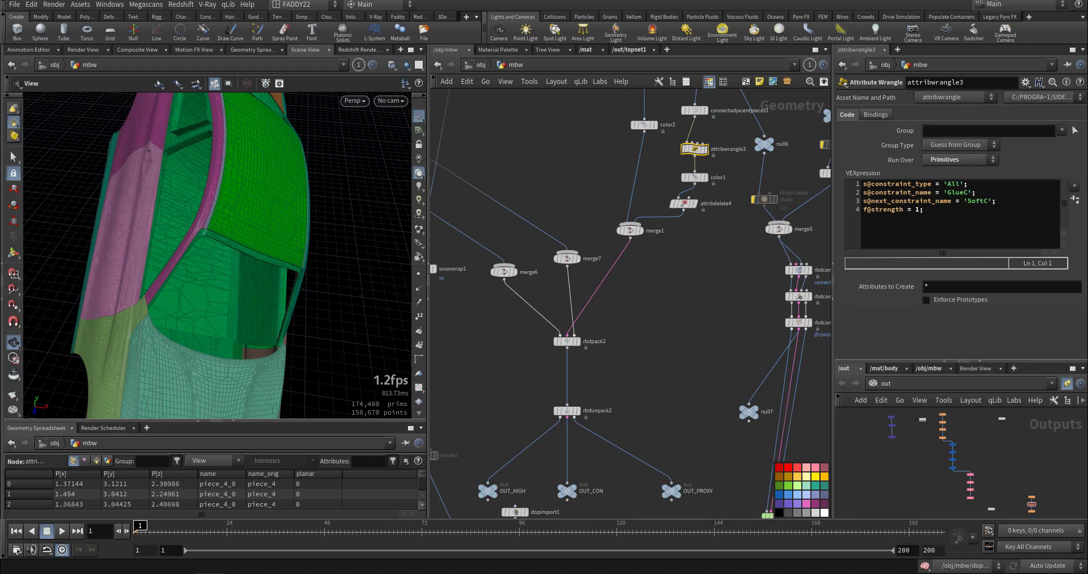
middle_drag(667, 365, 700, 294)
click(706, 310)
drag(718, 277, 700, 289)
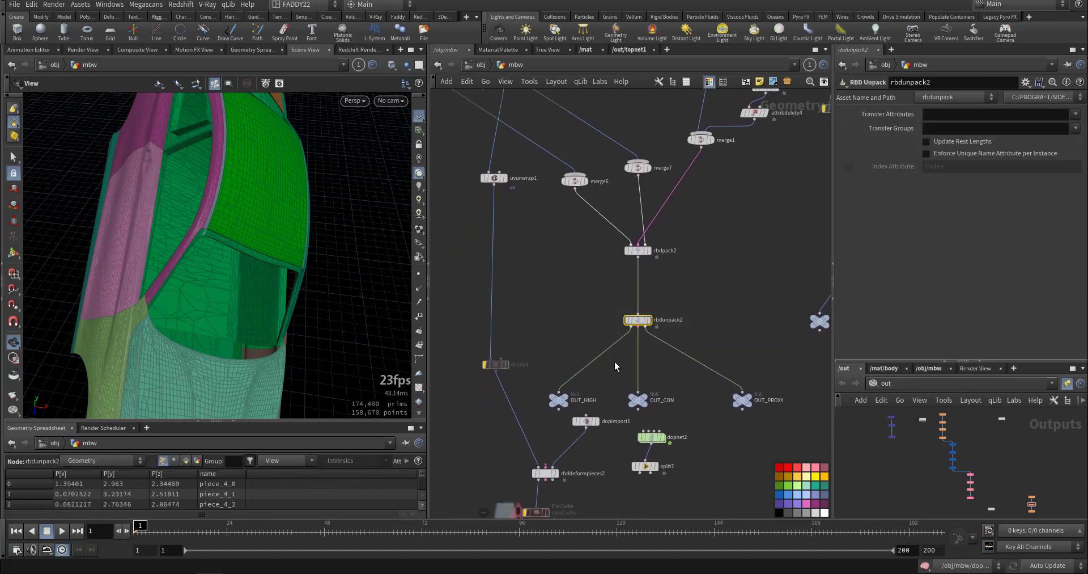
middle_drag(672, 403, 682, 354)
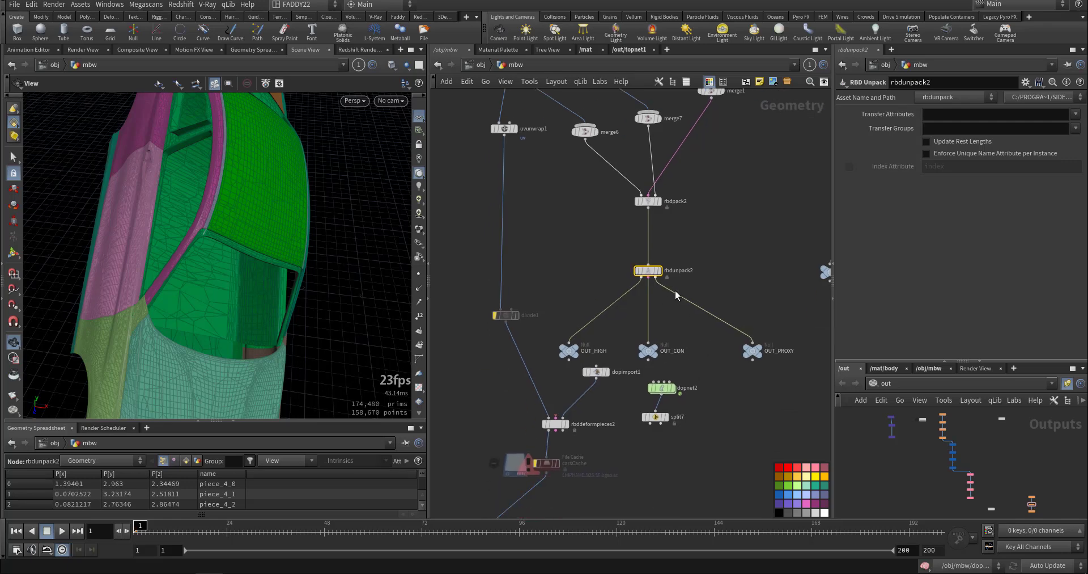
Display the dopnet2 simulation network, go inside it and inspect the sopsolver1 node's settings
click(662, 389)
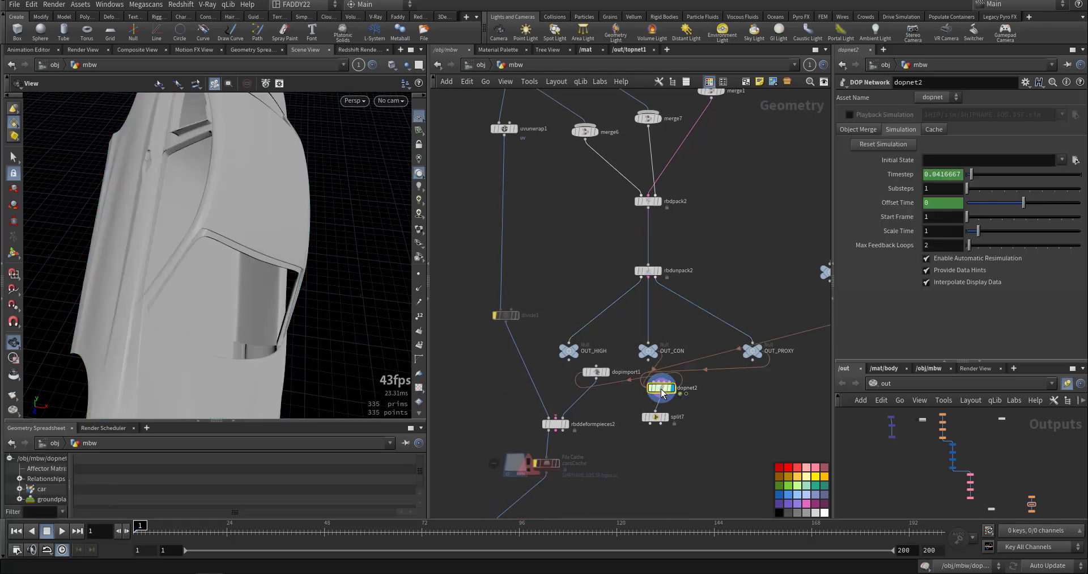
double_click(662, 389)
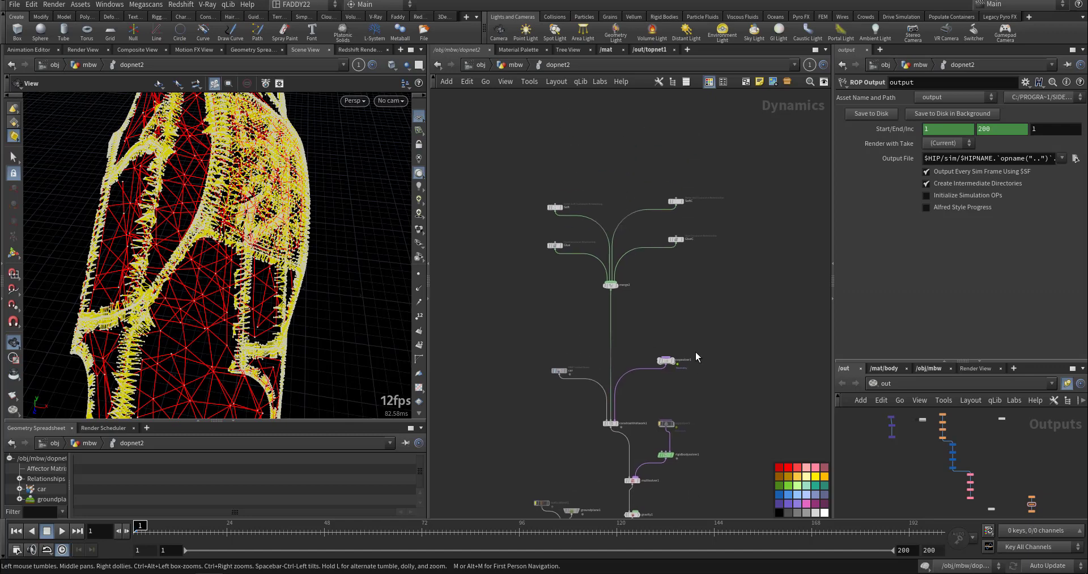
middle_drag(696, 356, 705, 505)
scroll(702, 455, up, 1)
click(662, 400)
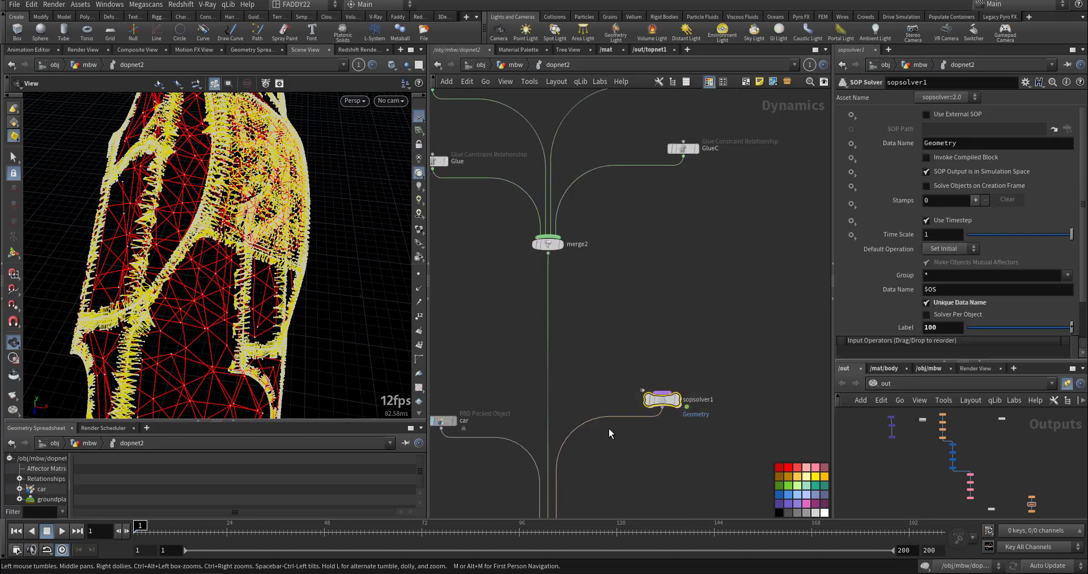
scroll(704, 325, down, 5)
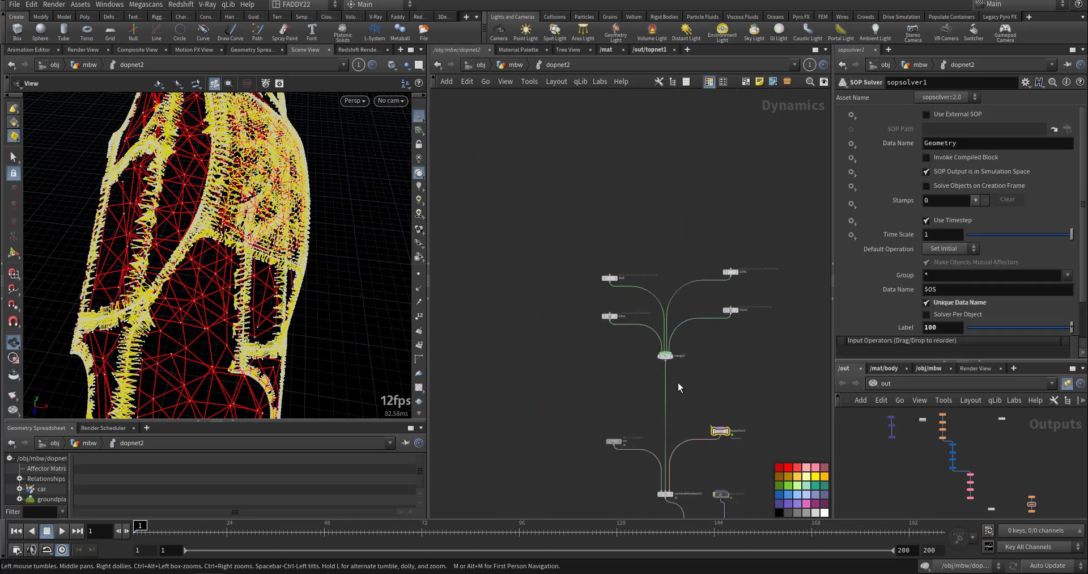
Cycle the network wiring style through Straight and back to Rounded
middle_drag(663, 389, 634, 336)
key(shift+s)
key(shift+s)
key(shift+s)
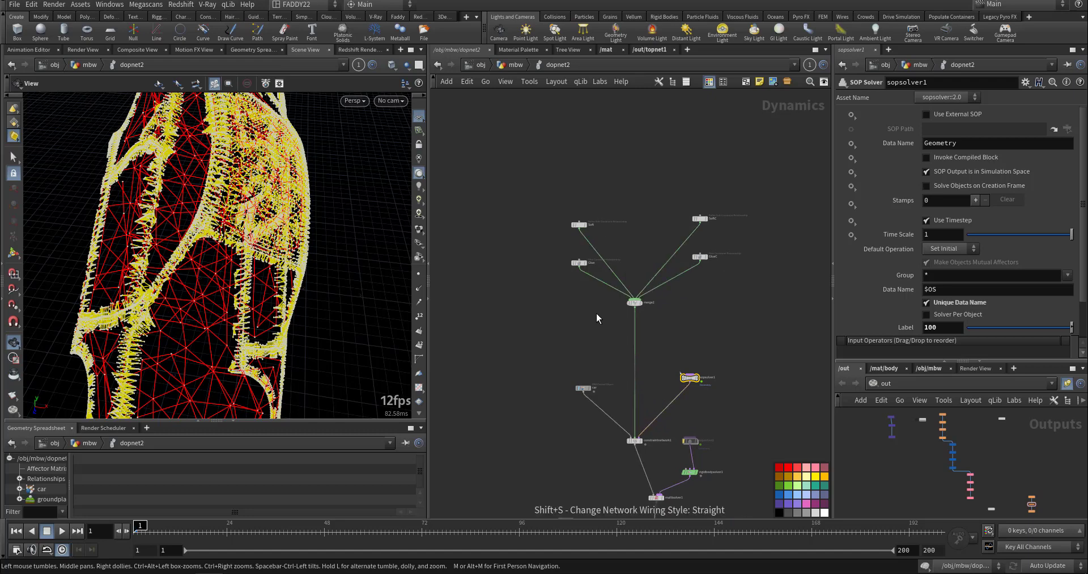
key(shift+s)
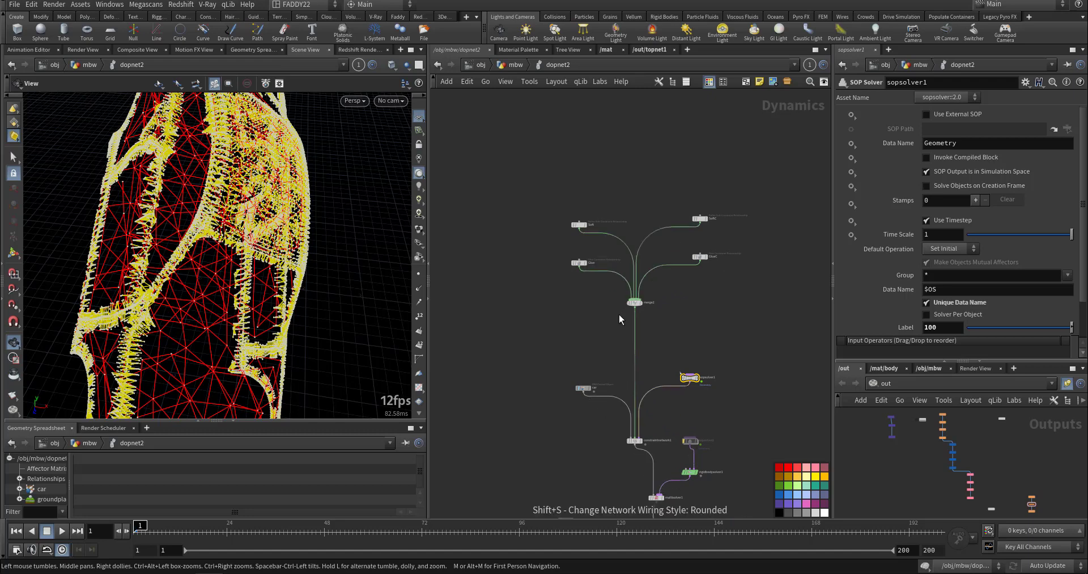
scroll(682, 331, up, 6)
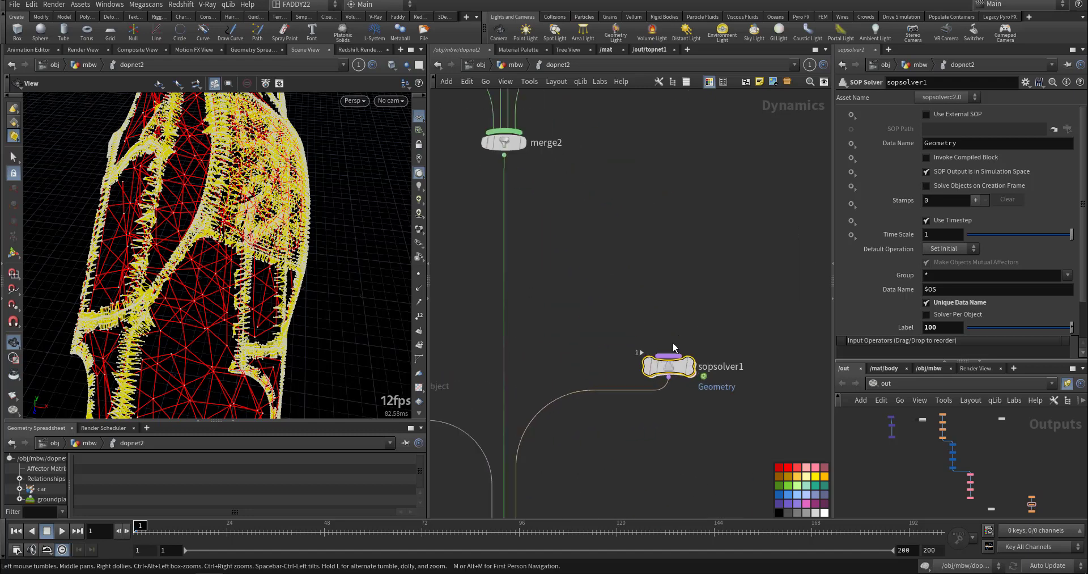
Switch to the tutorial's browser page, expand the video description and look over its chapters, material link and Discord link
click(182, 572)
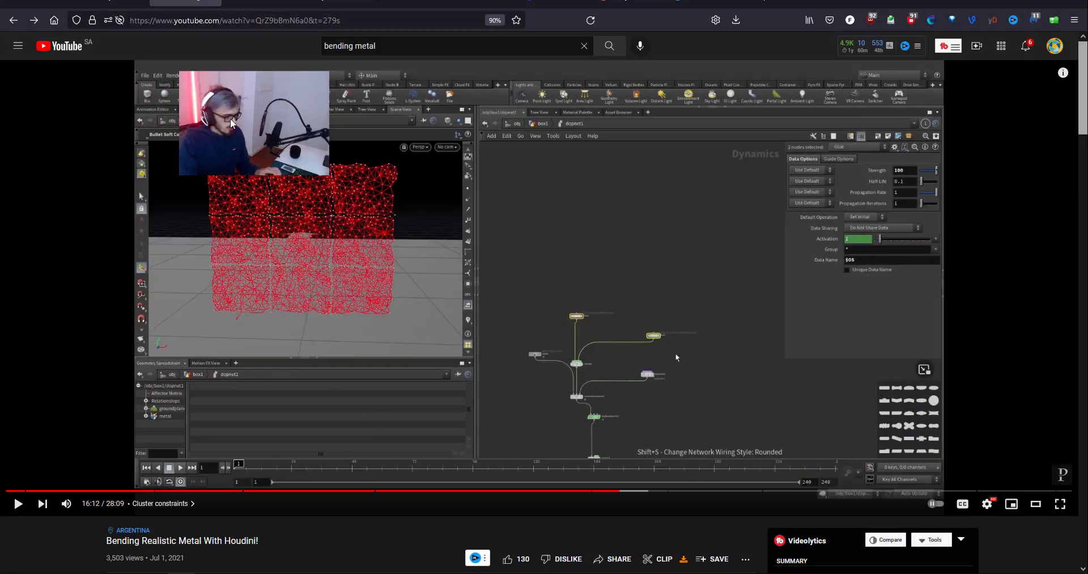
scroll(242, 518, down, 4)
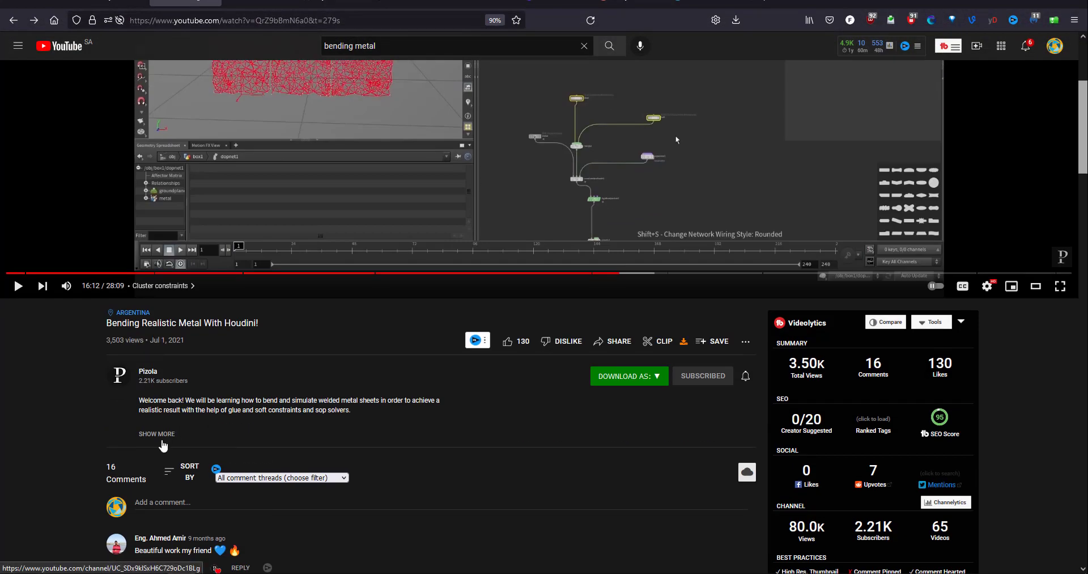
click(161, 434)
scroll(312, 480, down, 2)
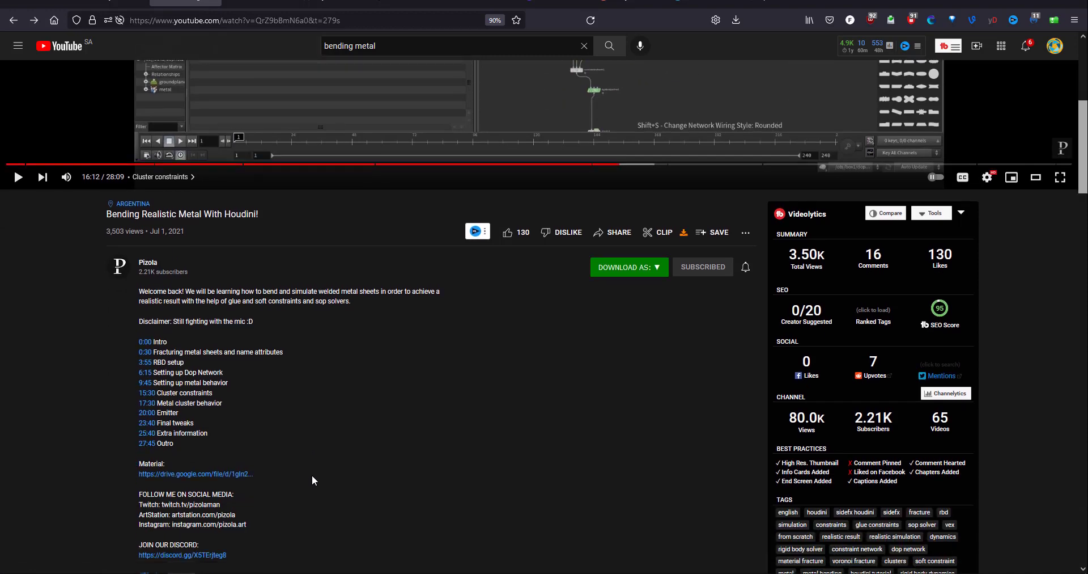
scroll(312, 474, down, 1)
drag(227, 501, 129, 498)
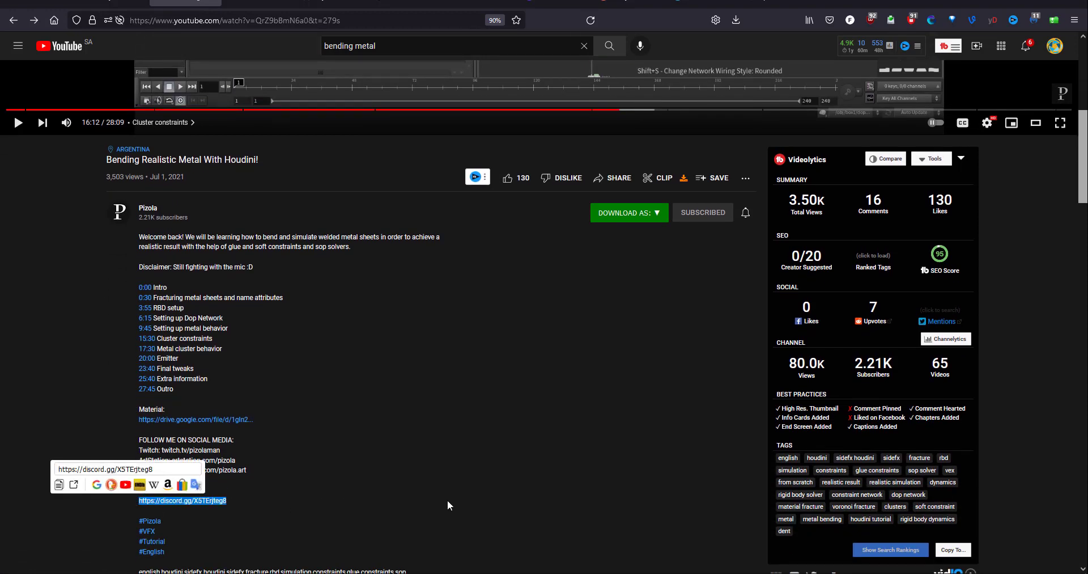
click(226, 507)
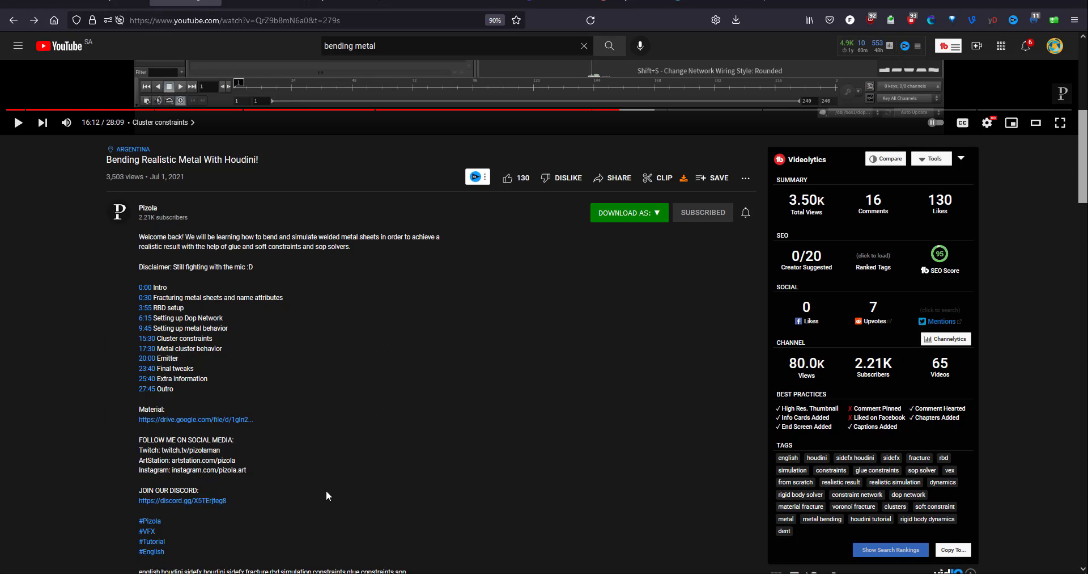
scroll(391, 477, up, 6)
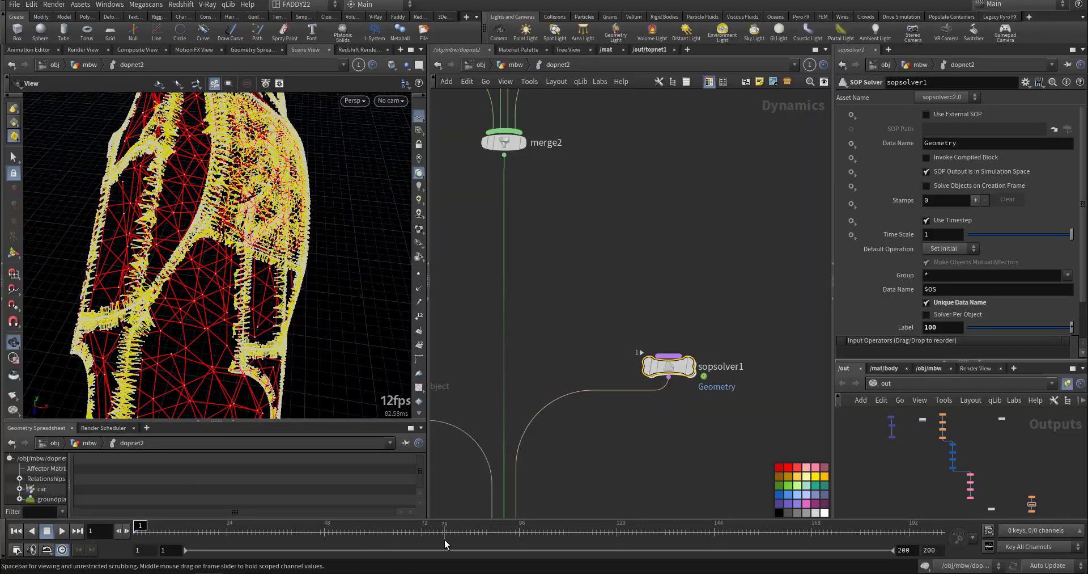
Switch back to Houdini, go inside sopsolver1 and show the parameters of the soft attribute wrangle
middle_drag(667, 485, 685, 510)
mouse_move(654, 338)
middle_down()
mouse_move(640, 451)
mouse_move(656, 326)
mouse_move(587, 381)
middle_up()
scroll(658, 398, down, 3)
key(i)
drag(607, 338, 779, 402)
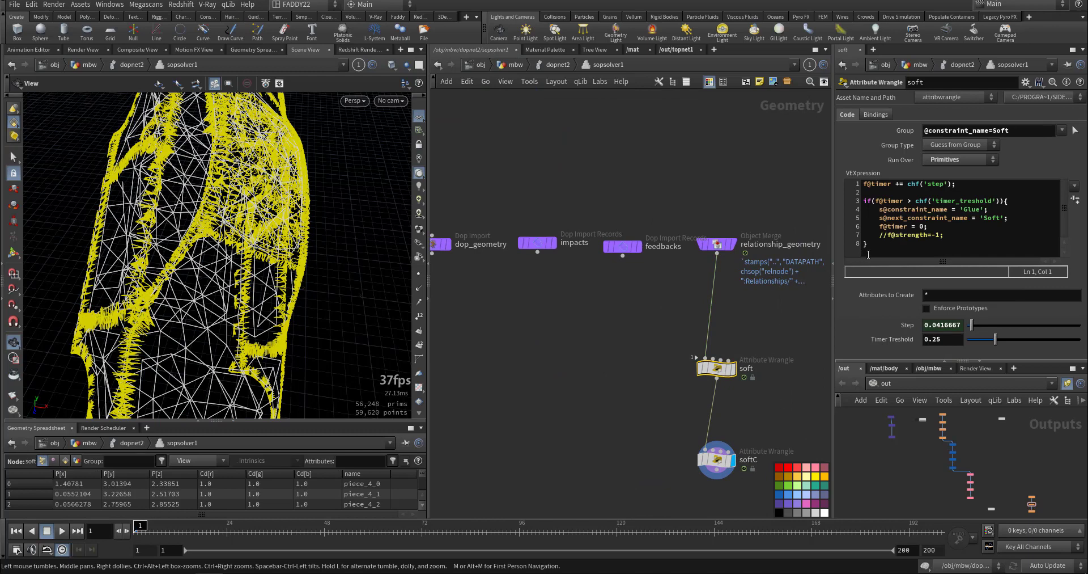
drag(877, 254, 840, 190)
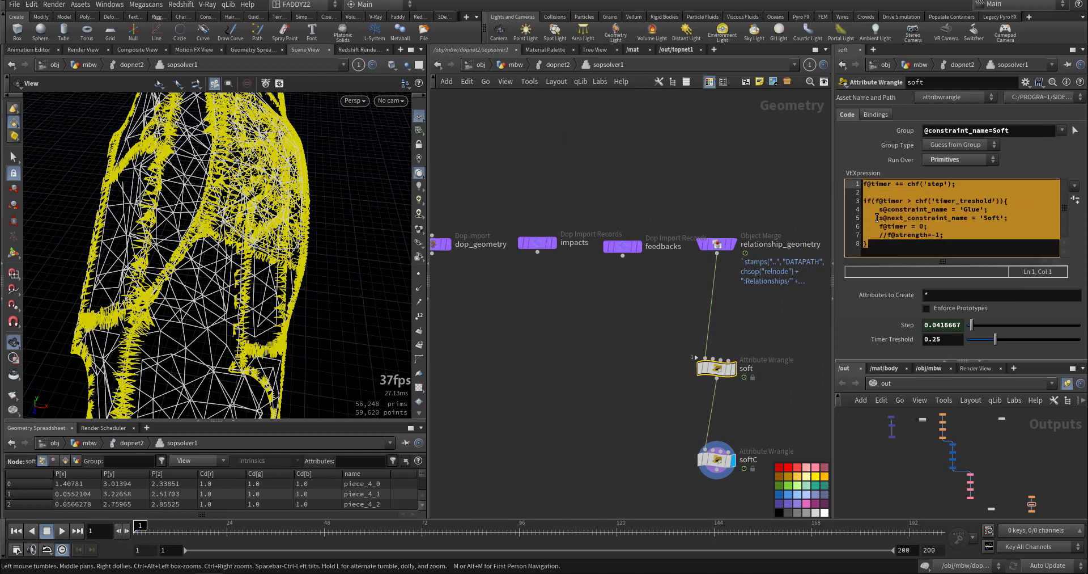
click(937, 237)
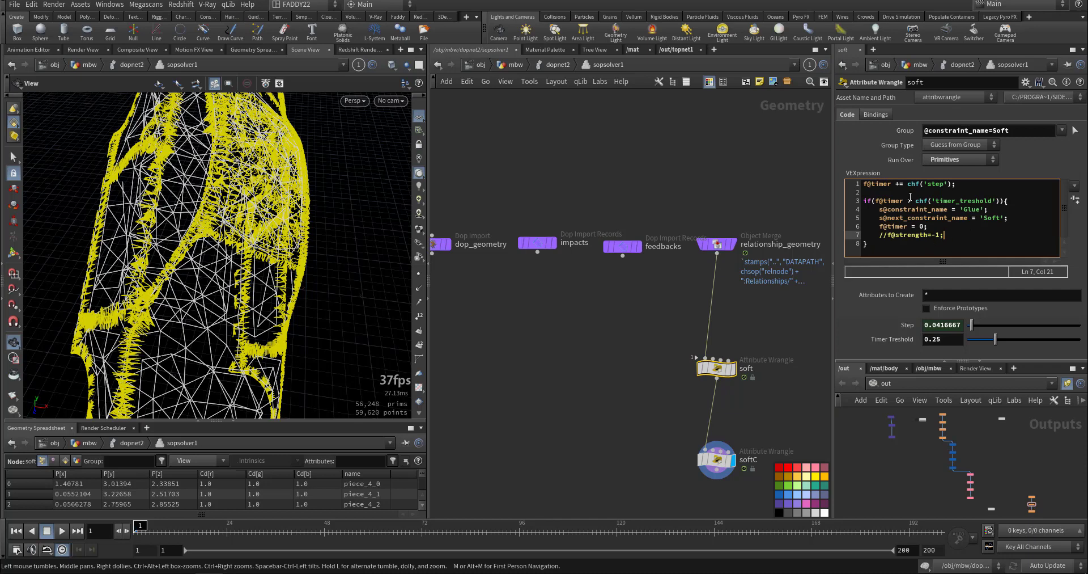
drag(878, 183, 929, 185)
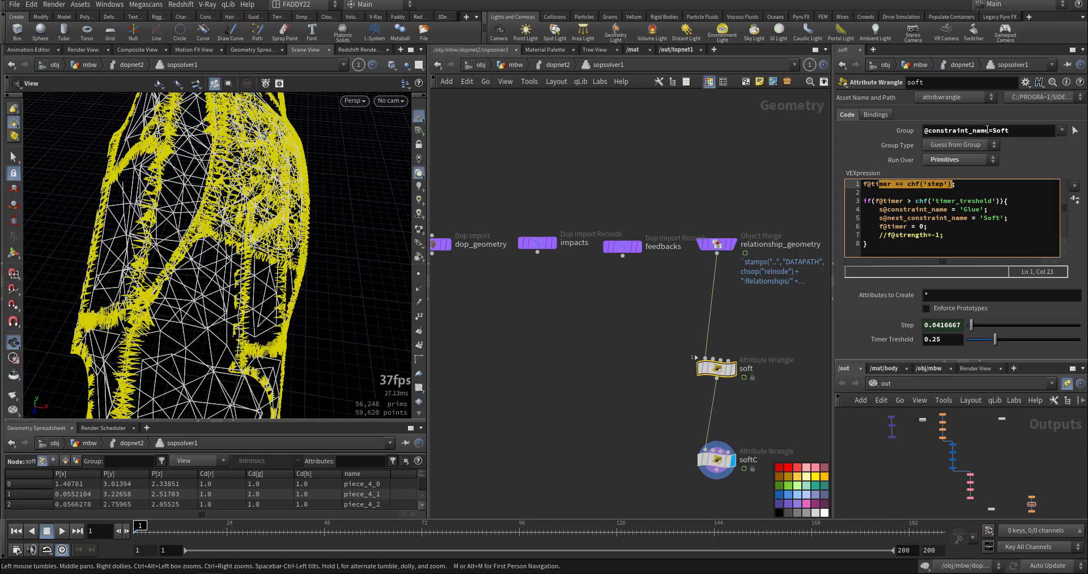
double_click(1012, 131)
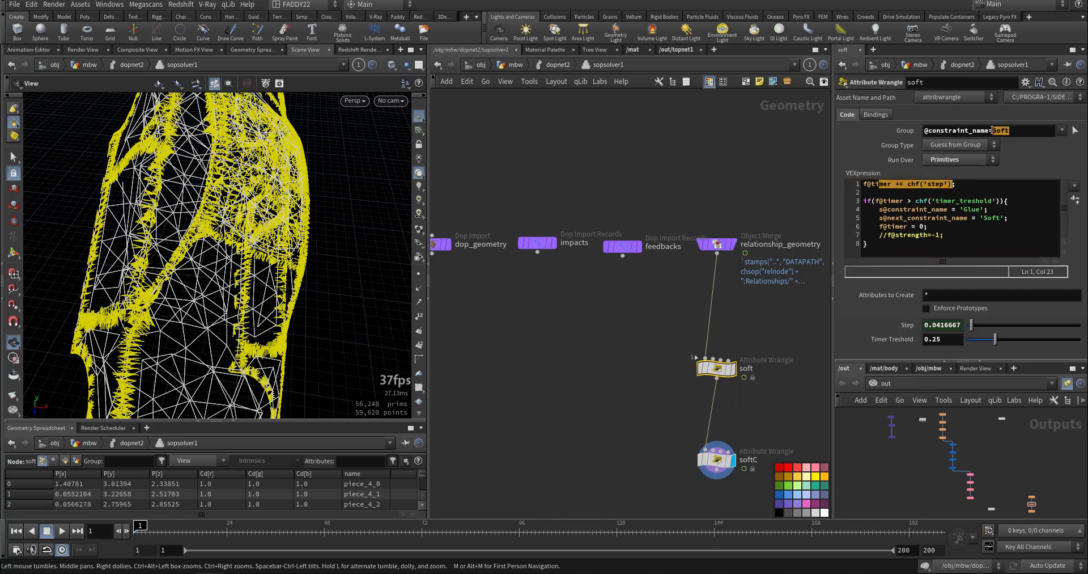
click(961, 234)
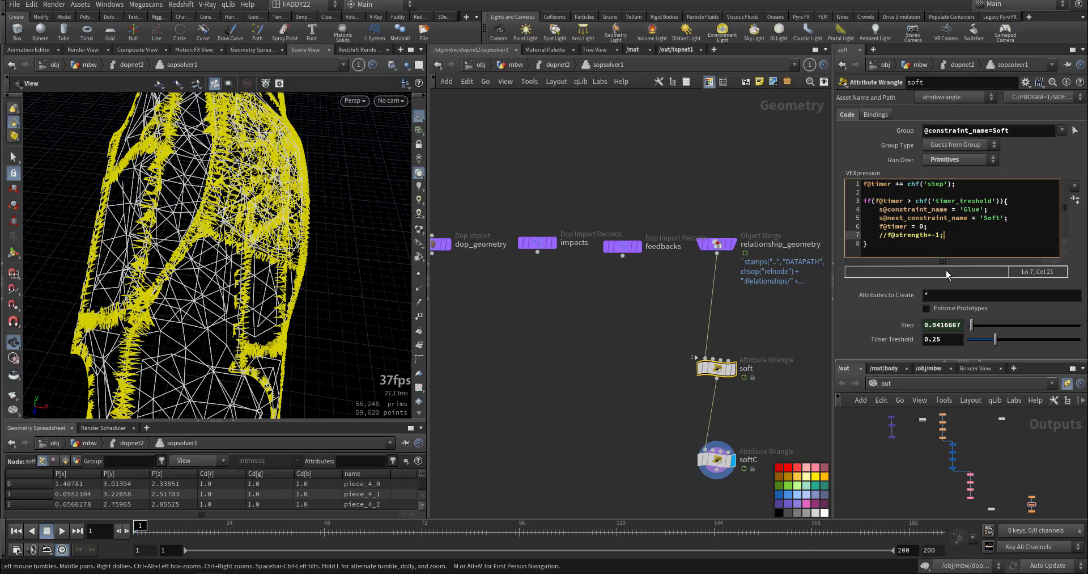
Examine the soft wrangle's Timer Treshold value, its commented-out strength line and the lines that switch constraint names
click(943, 339)
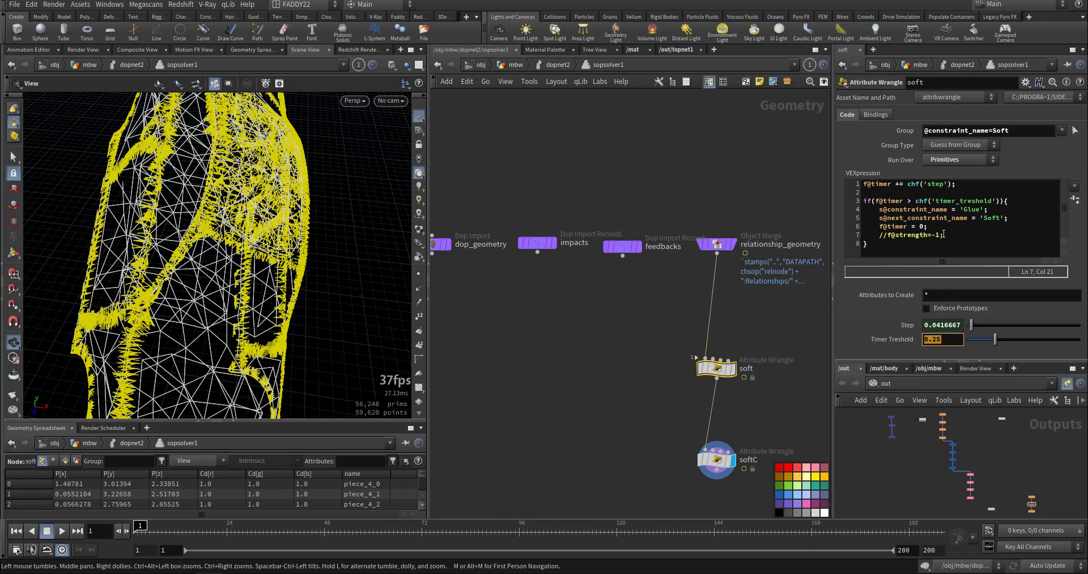
click(948, 233)
drag(948, 233, 877, 235)
click(937, 230)
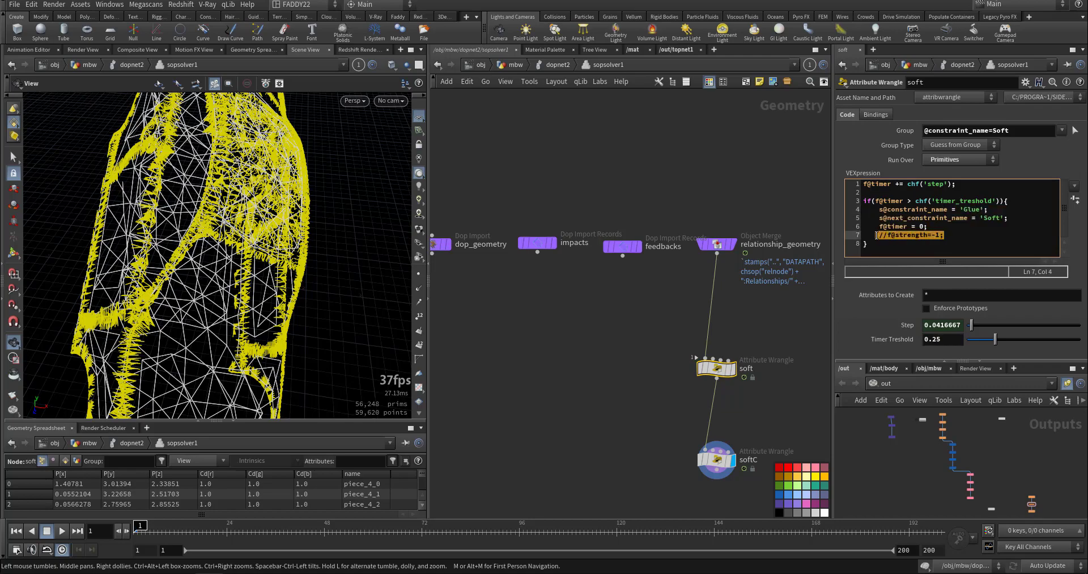
drag(255, 280, 314, 289)
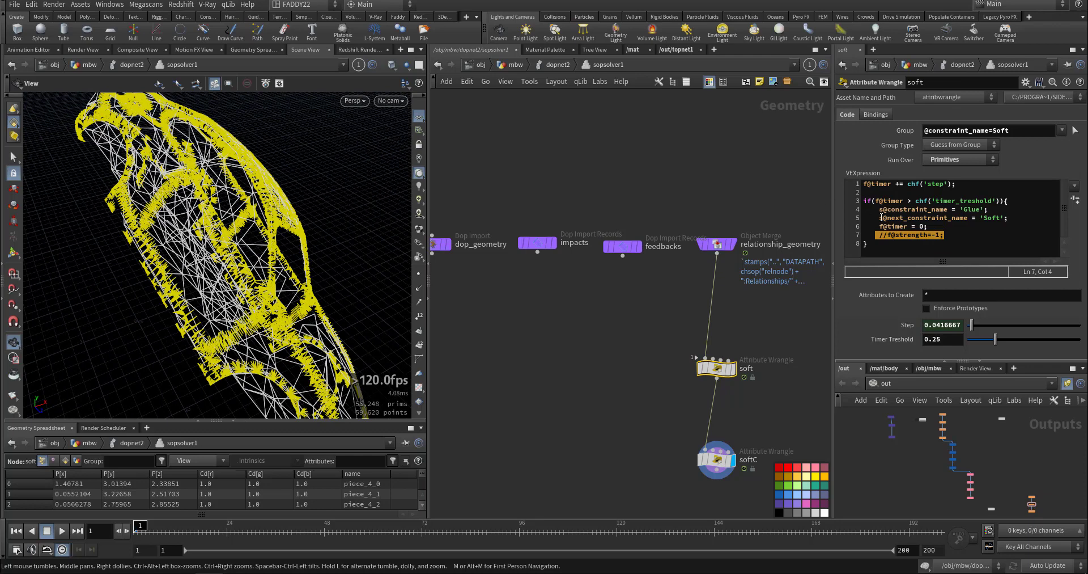
click(902, 238)
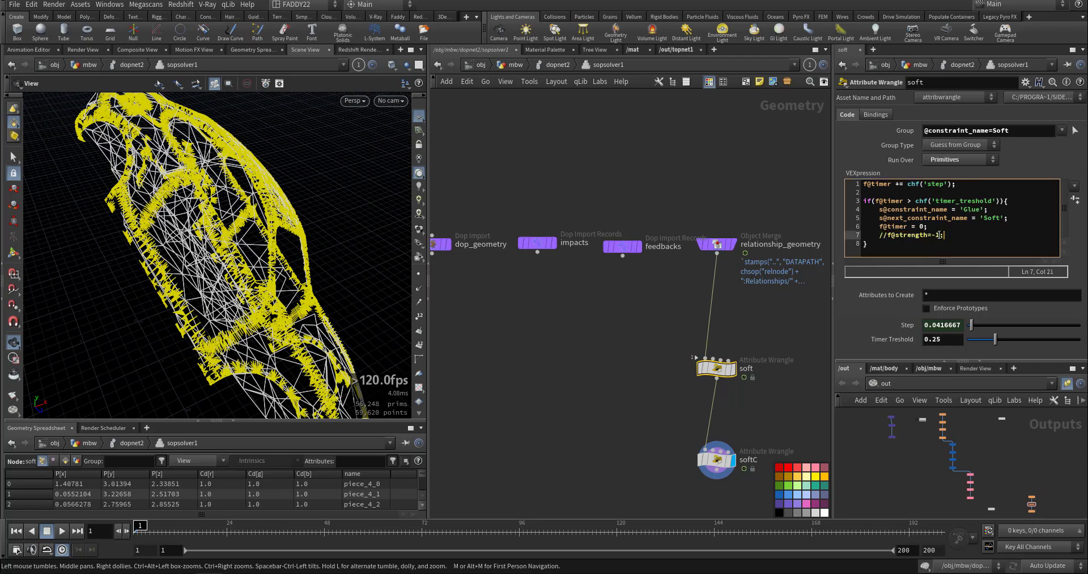
drag(929, 226, 878, 212)
Show the softC attribute wrangle and examine its VEX code, especially the break_tresh condition and its removeprim line
middle_drag(619, 350, 600, 281)
click(709, 390)
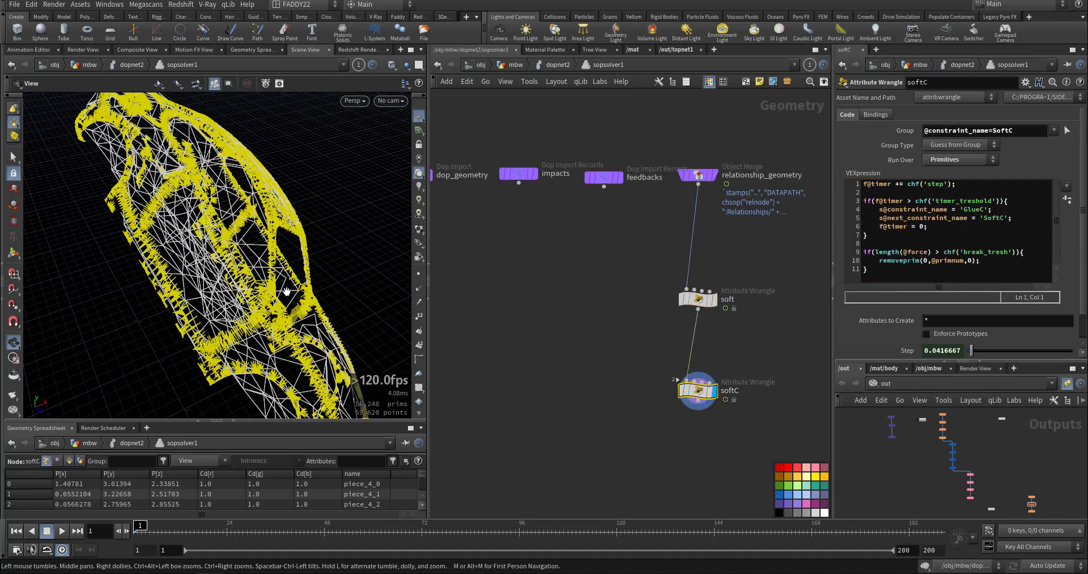
drag(282, 295, 198, 232)
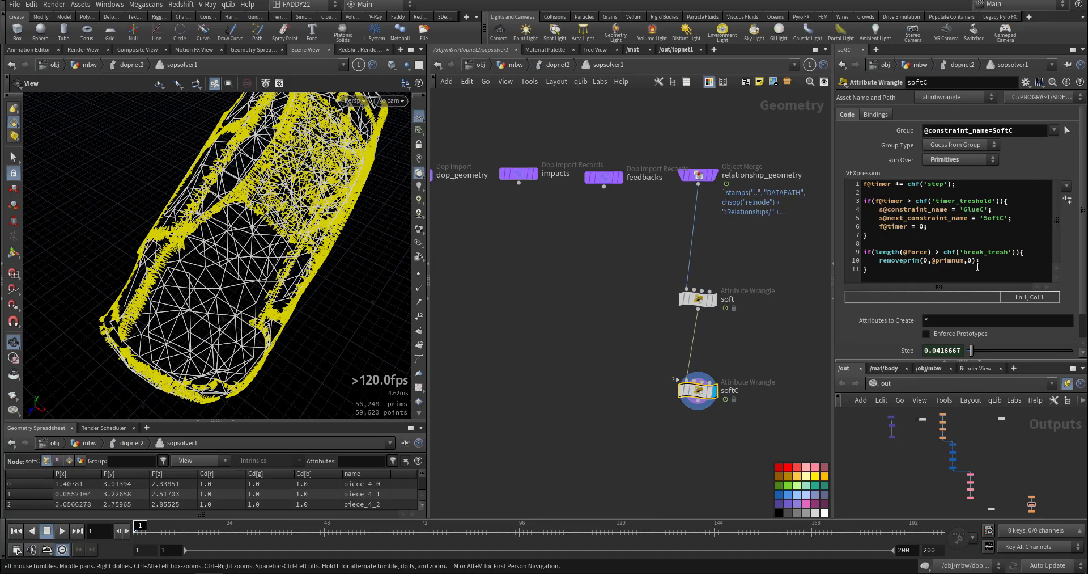
drag(979, 267, 849, 194)
click(912, 244)
drag(989, 260, 880, 243)
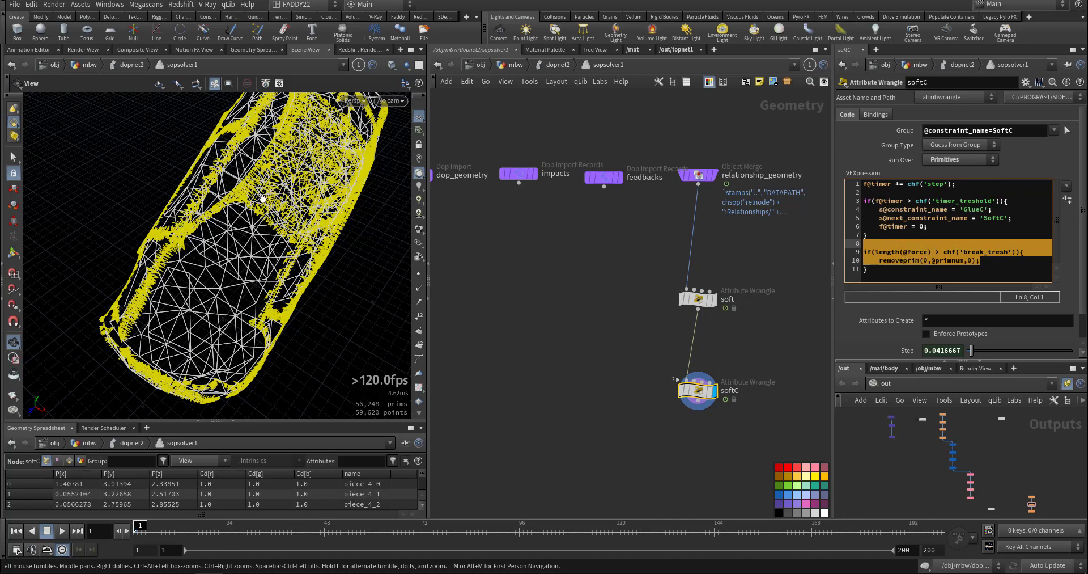
drag(983, 260, 859, 261)
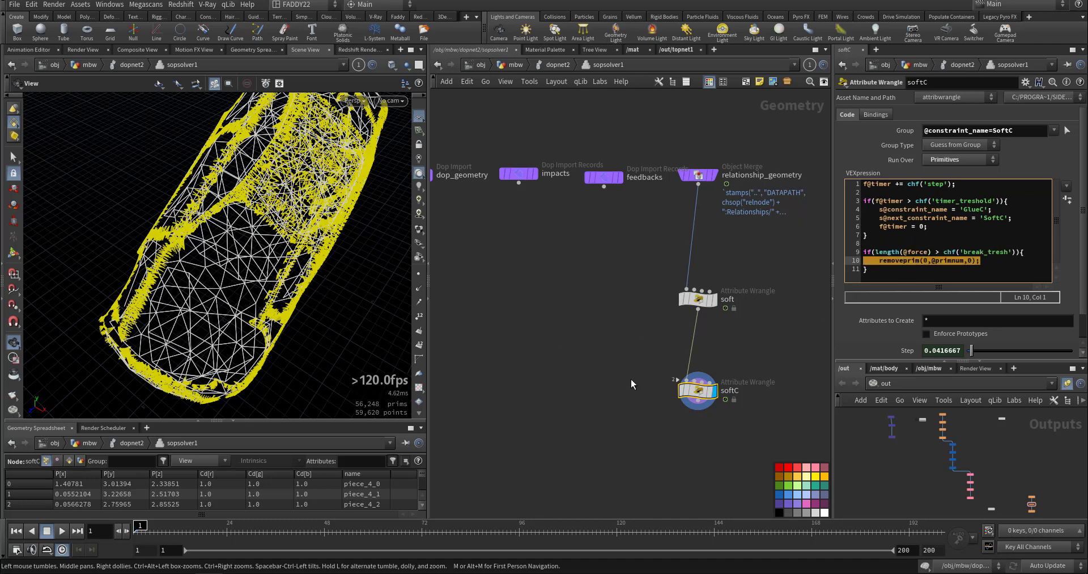
middle_drag(618, 381, 634, 404)
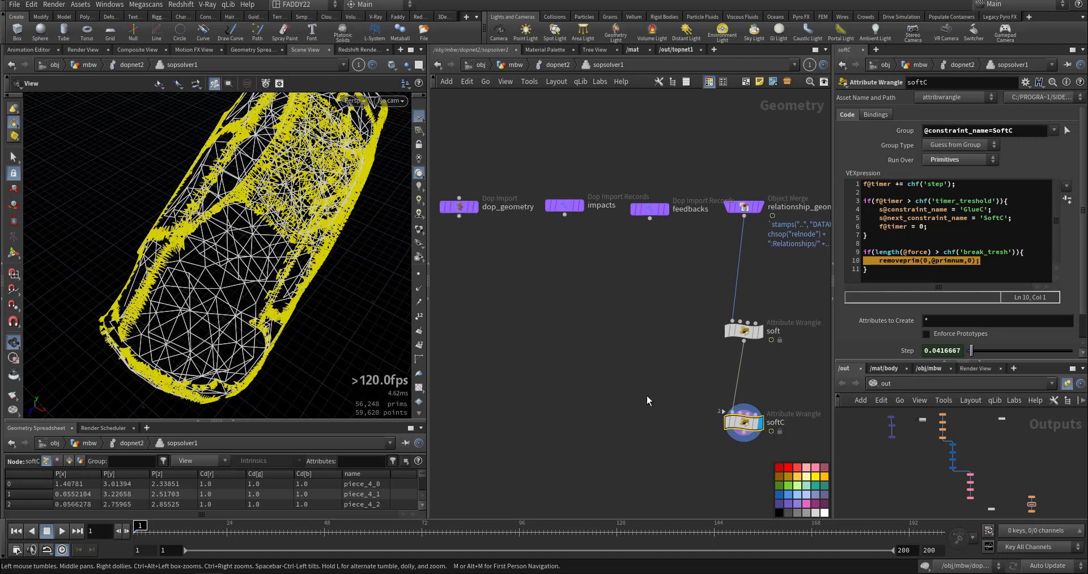
click(648, 396)
Go back up to dopnet2 and inspect the Soft, Glue, SoftC and GlueC constraint relationship nodes
click(544, 64)
middle_drag(583, 252, 652, 426)
drag(482, 245, 761, 340)
middle_drag(675, 374, 714, 347)
drag(466, 272, 556, 341)
drag(219, 296, 196, 295)
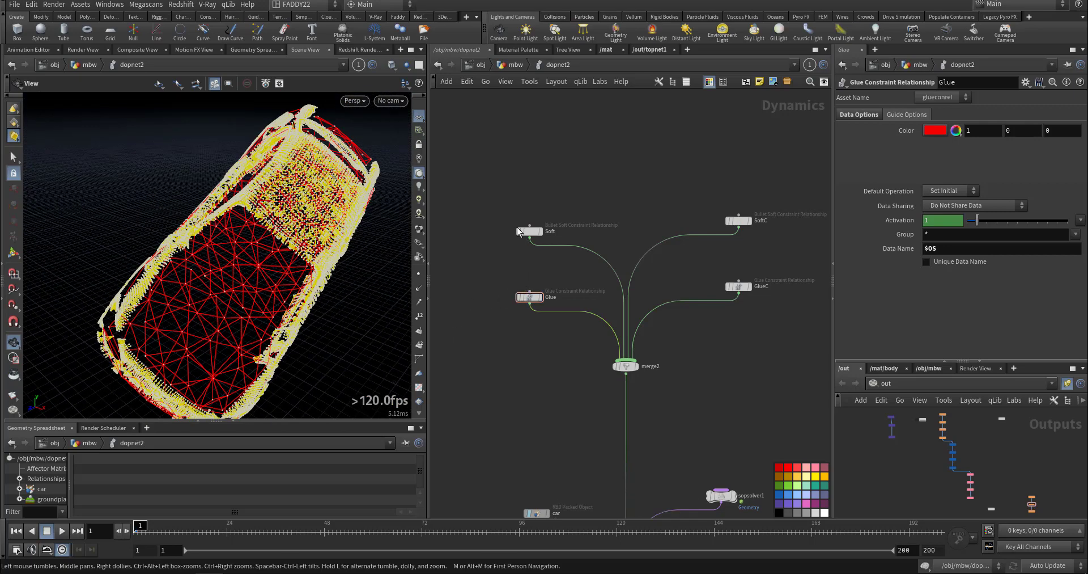
drag(509, 214, 551, 246)
drag(761, 267, 695, 337)
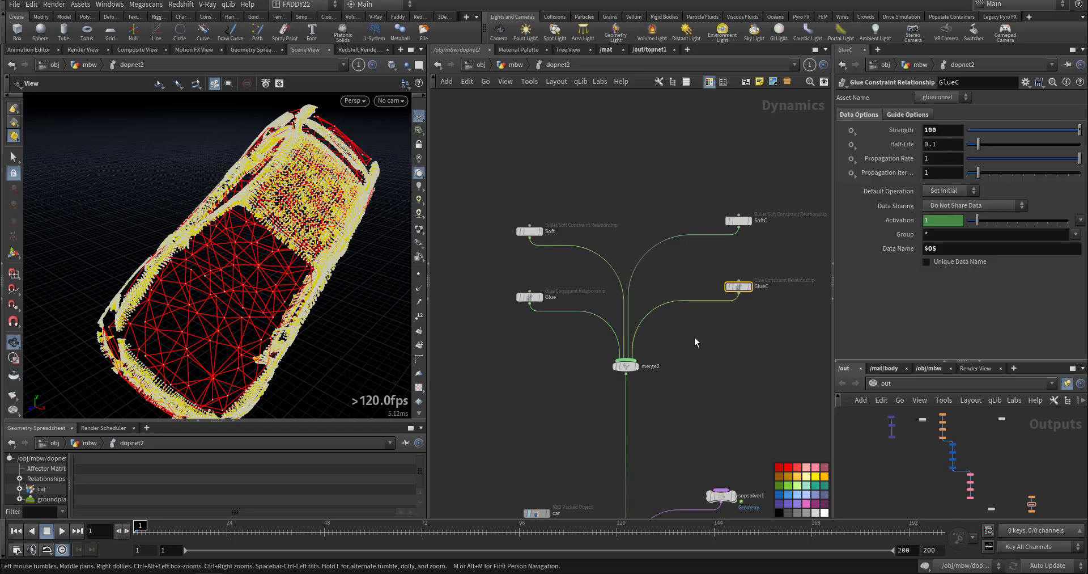
Bypass the Soft and Glue constraint relationships and view the remaining cluster constraints on the car
drag(472, 207, 531, 245)
drag(480, 171, 526, 304)
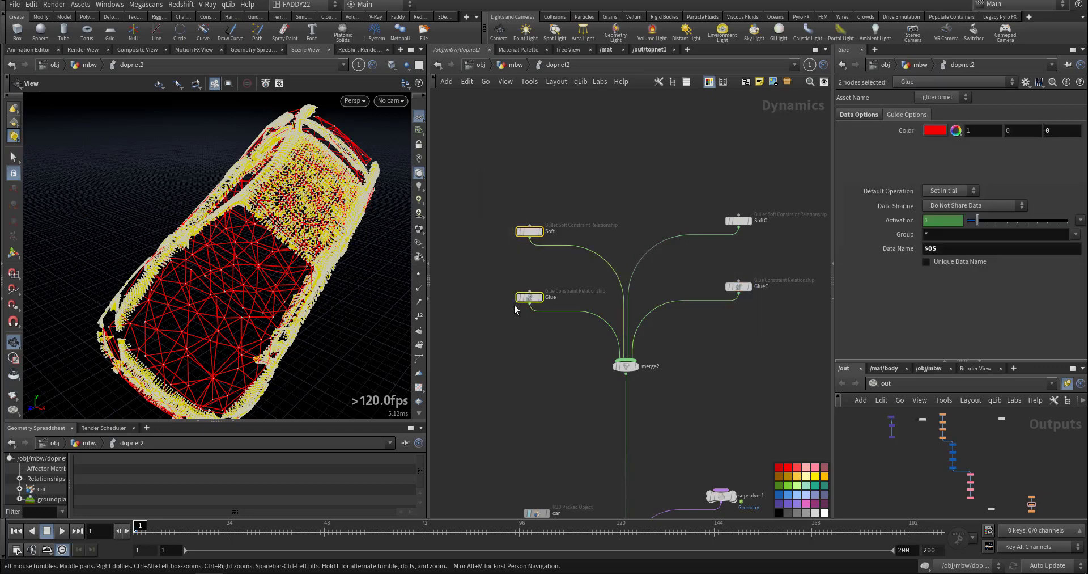
click(514, 284)
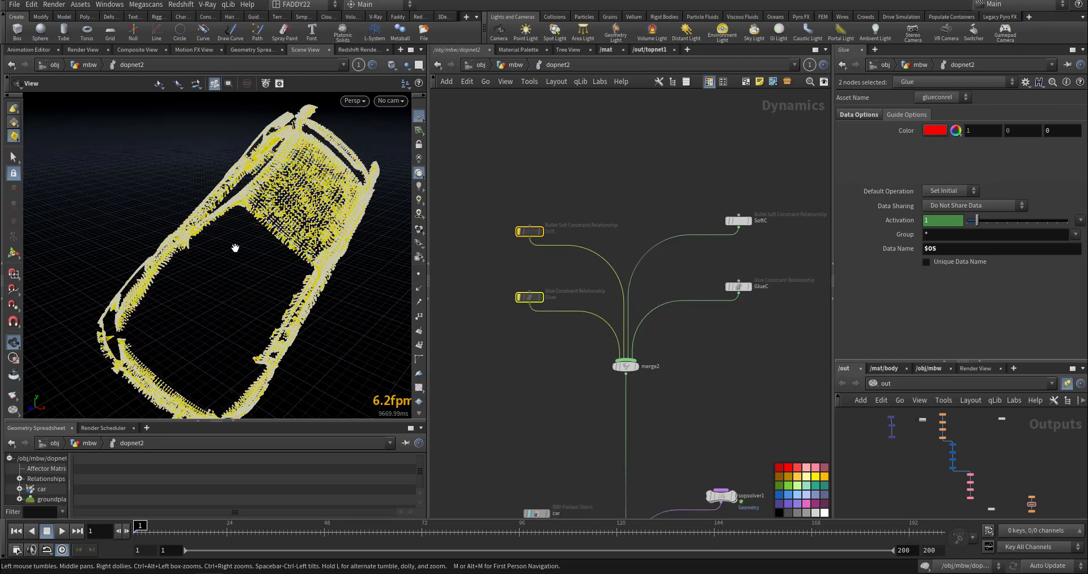
drag(233, 243, 288, 183)
Examine the SoftC constraint's stiffness and damping parameters and orbit around the car's cluster constraints
click(738, 220)
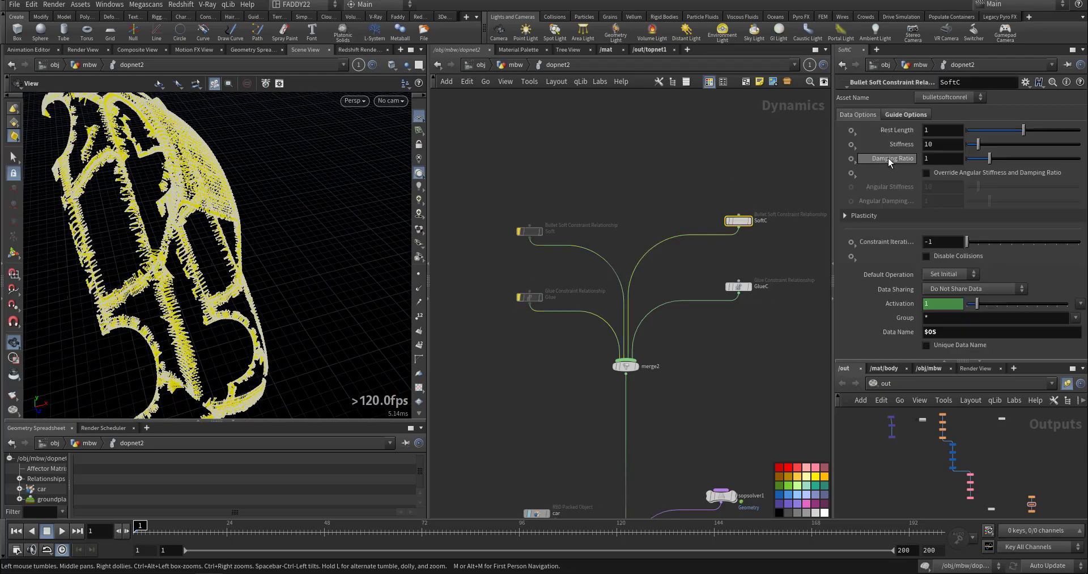
drag(722, 305, 722, 308)
drag(174, 289, 171, 261)
drag(766, 322, 766, 321)
click(739, 221)
middle_drag(720, 363, 702, 278)
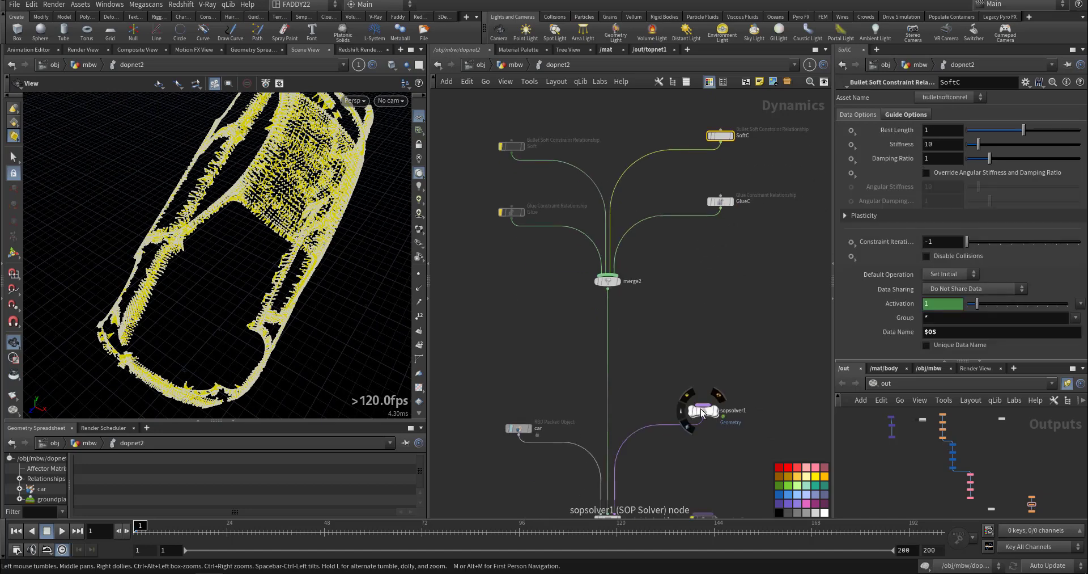
Re-enable the bypassed Soft and Glue constraint relationships
middle_drag(655, 373, 688, 374)
drag(517, 116, 584, 241)
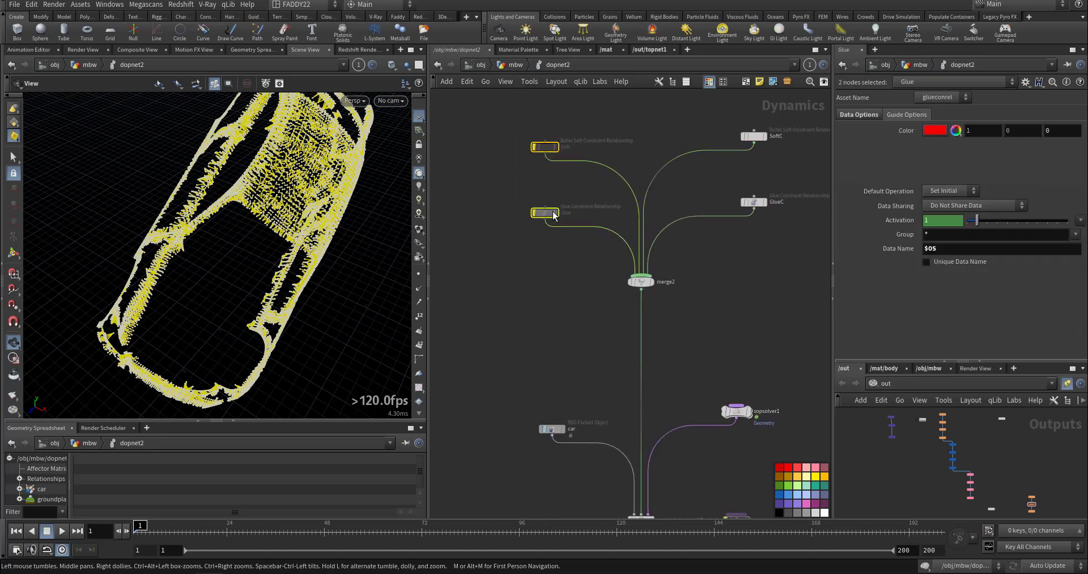
click(534, 213)
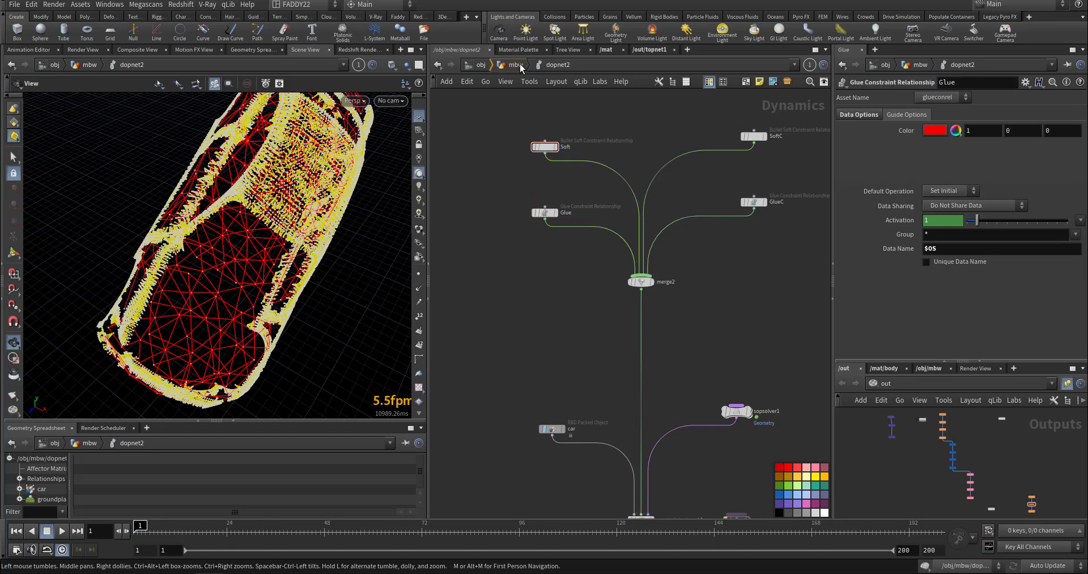
Return to the mbw network and display the rbddeformpieces2 result in the viewport
click(515, 65)
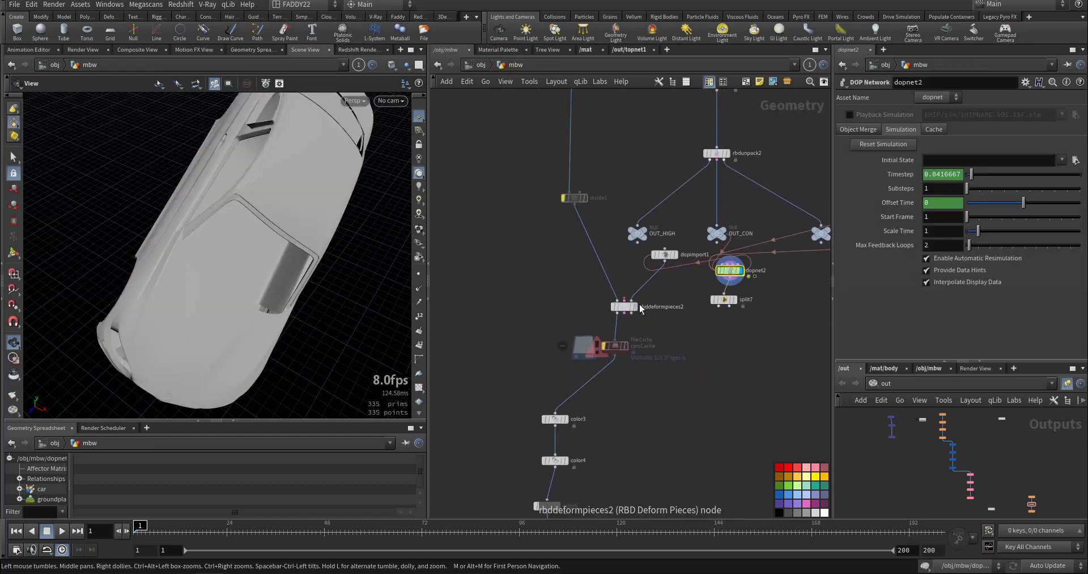
click(635, 306)
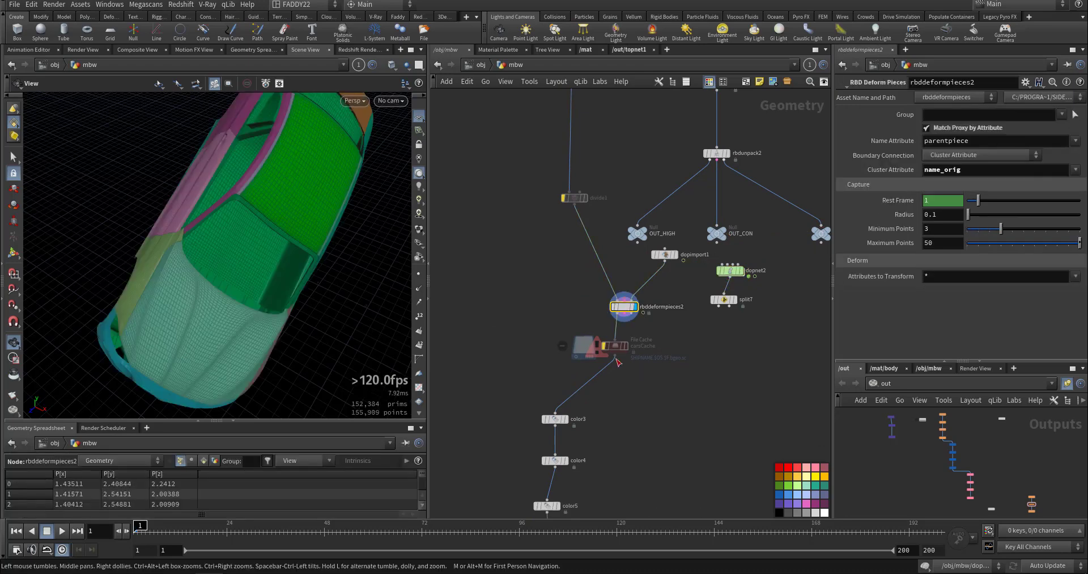
drag(391, 306, 296, 274)
Look over the color nodes and material1's /mat/body assignment, and go up to the object level
middle_drag(566, 325, 589, 310)
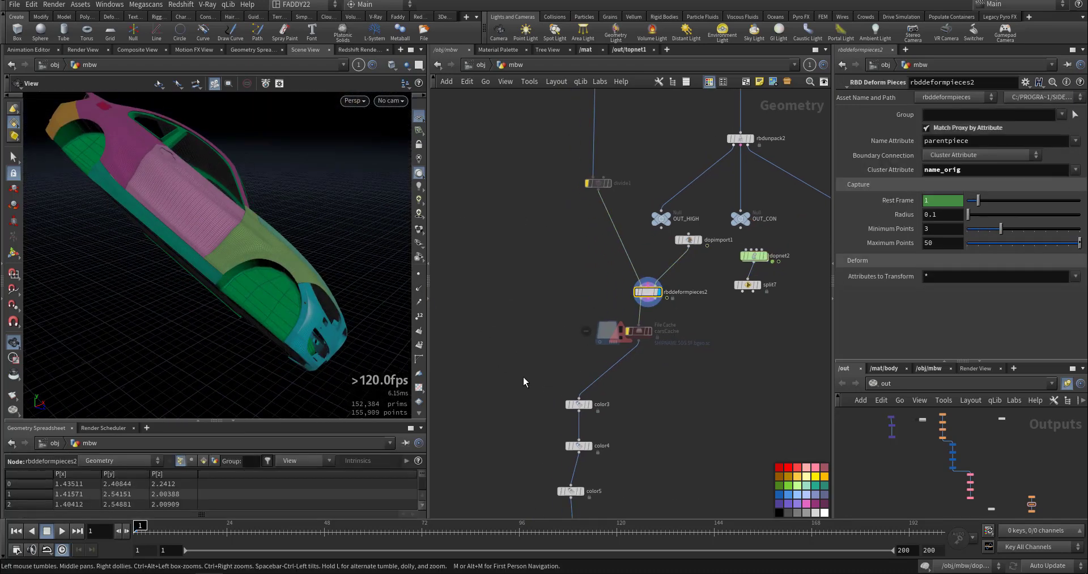
middle_drag(524, 382, 555, 288)
mouse_move(557, 366)
middle_down()
mouse_move(551, 259)
mouse_move(559, 267)
middle_up()
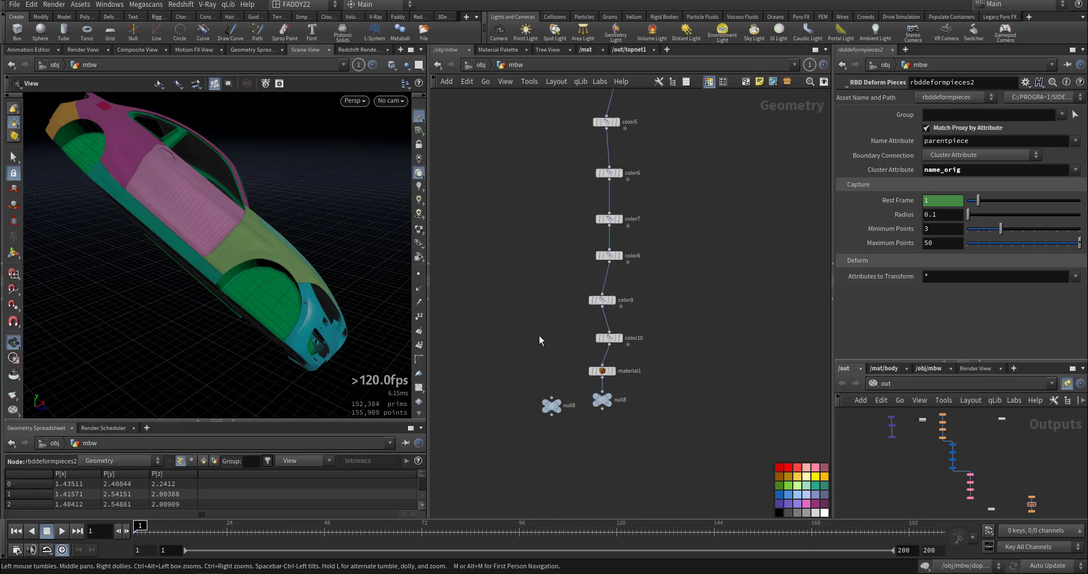
click(602, 370)
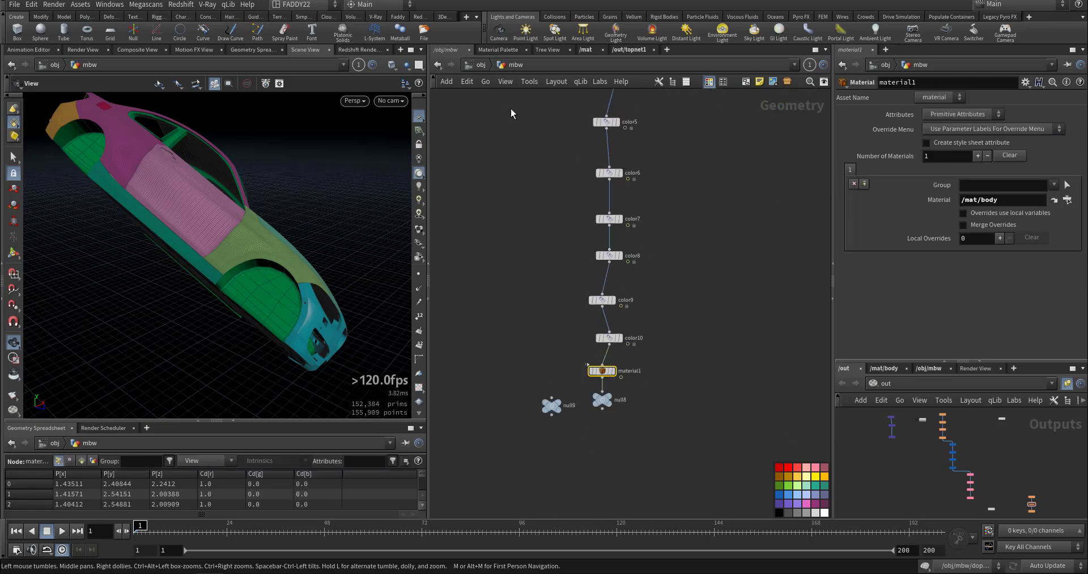
click(480, 64)
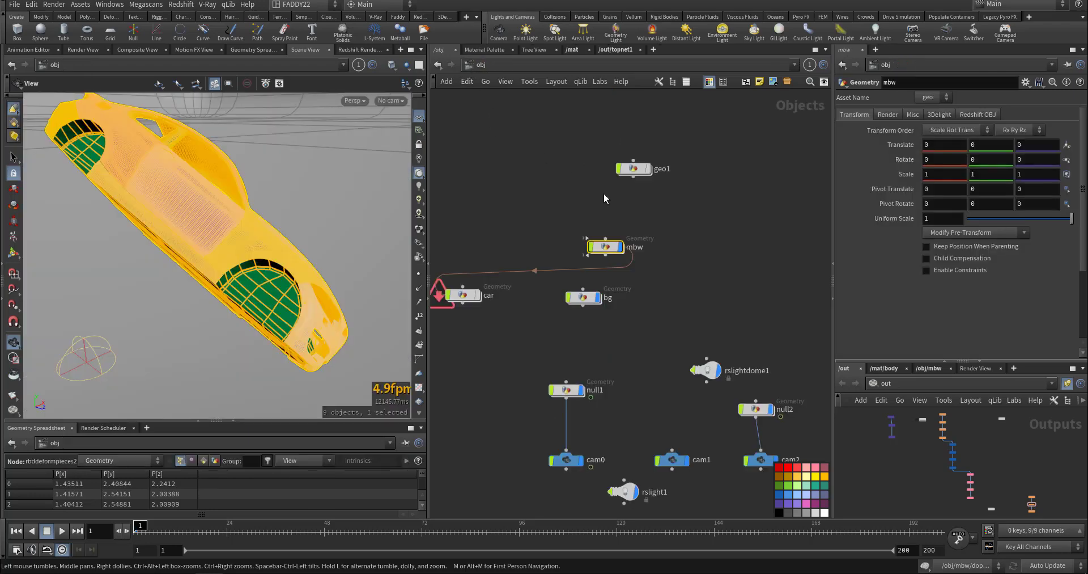
middle_drag(687, 265, 652, 262)
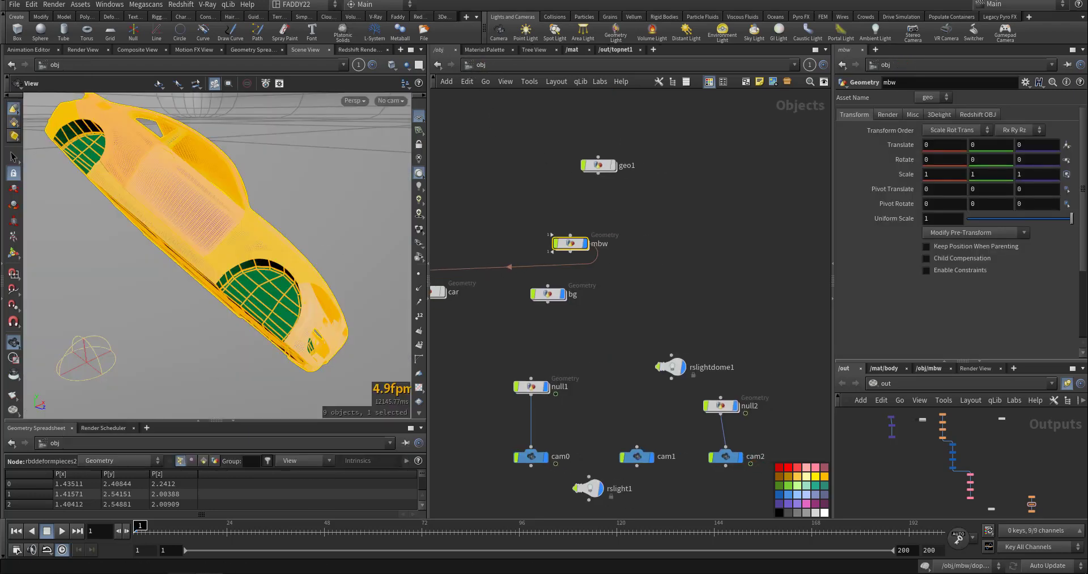
Switch to the browser's Bending Realistic Metal With Houdini! page, play the video from its intro and look over the description
click(182, 572)
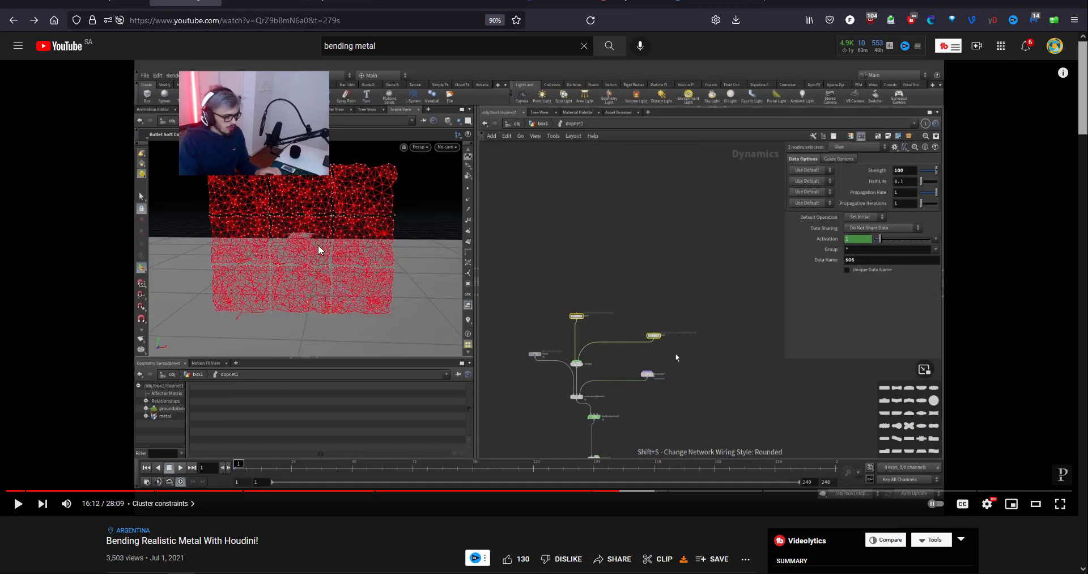
key(ctrl+Tab)
click(368, 278)
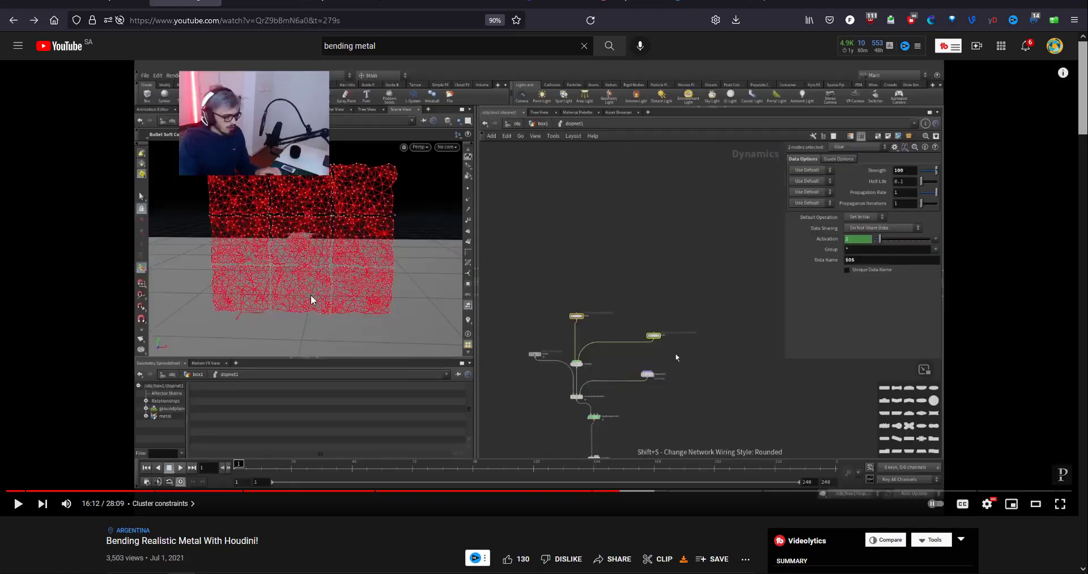
click(259, 309)
click(11, 488)
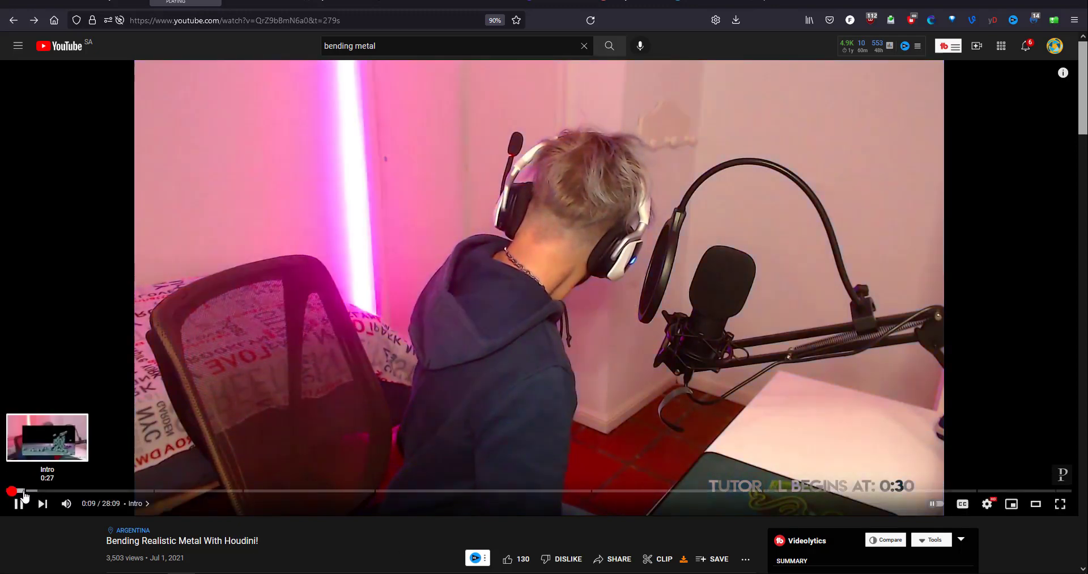
click(7, 491)
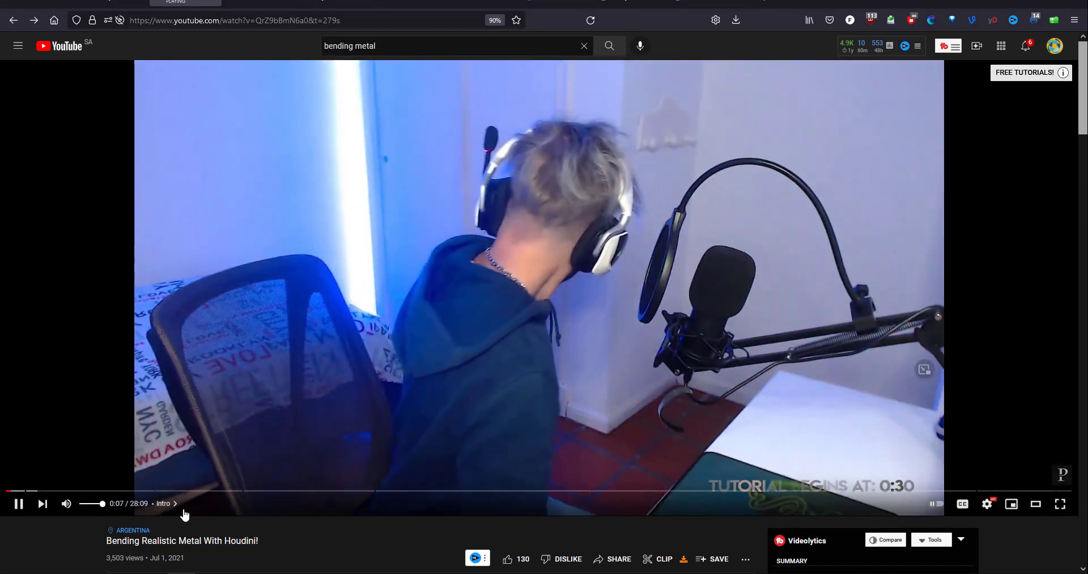
scroll(213, 520, down, 2)
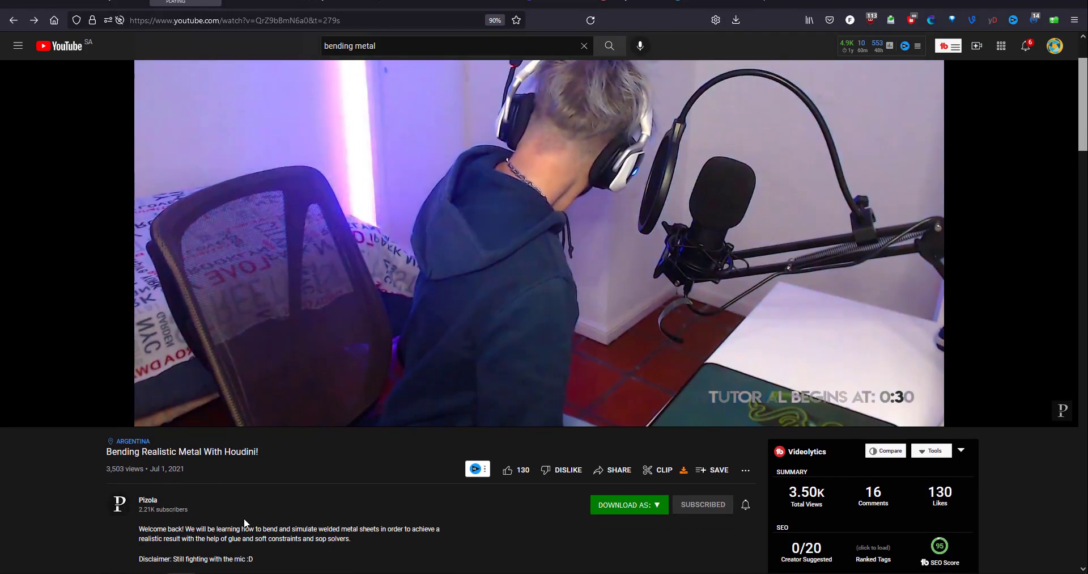
scroll(244, 518, down, 5)
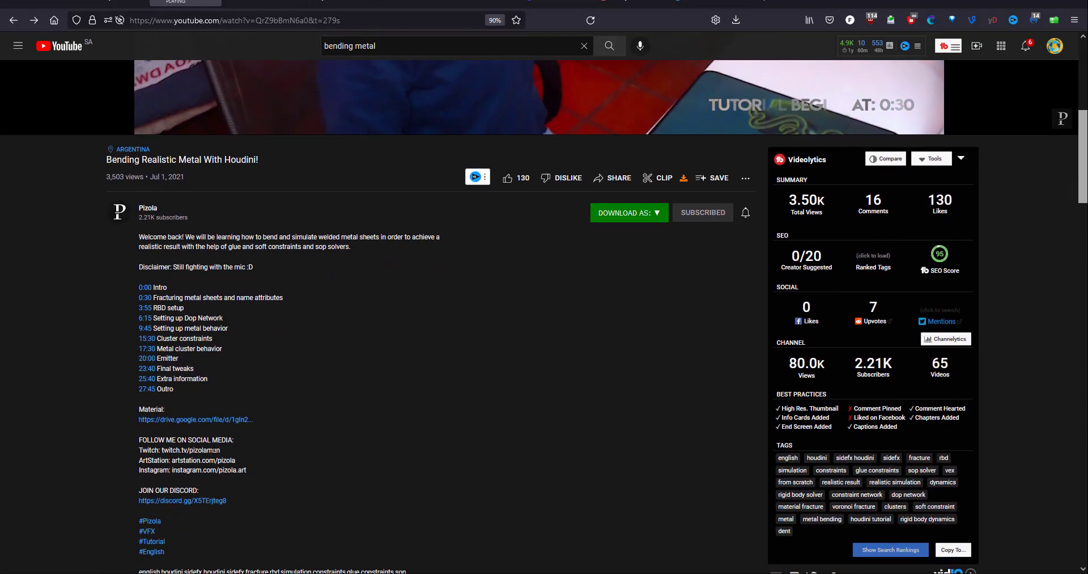